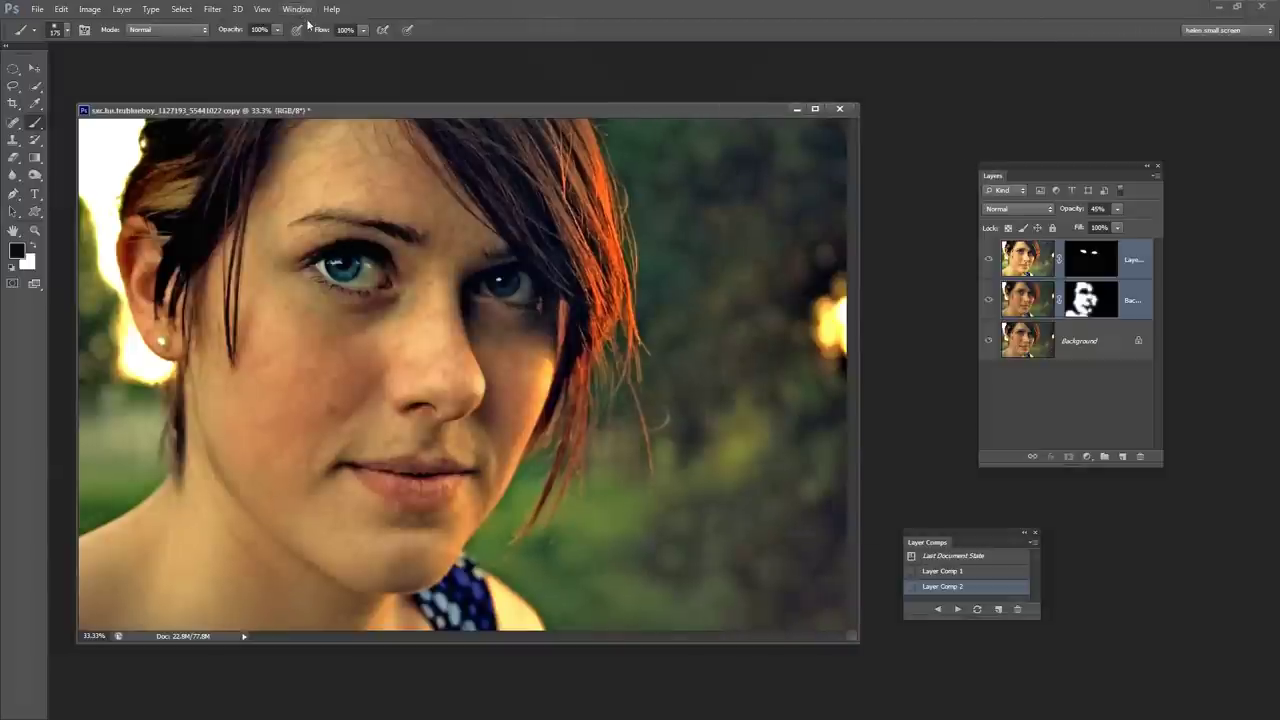
- Toggle the retouch layers to compare, then switch to the original jpg portrait
click(298, 10)
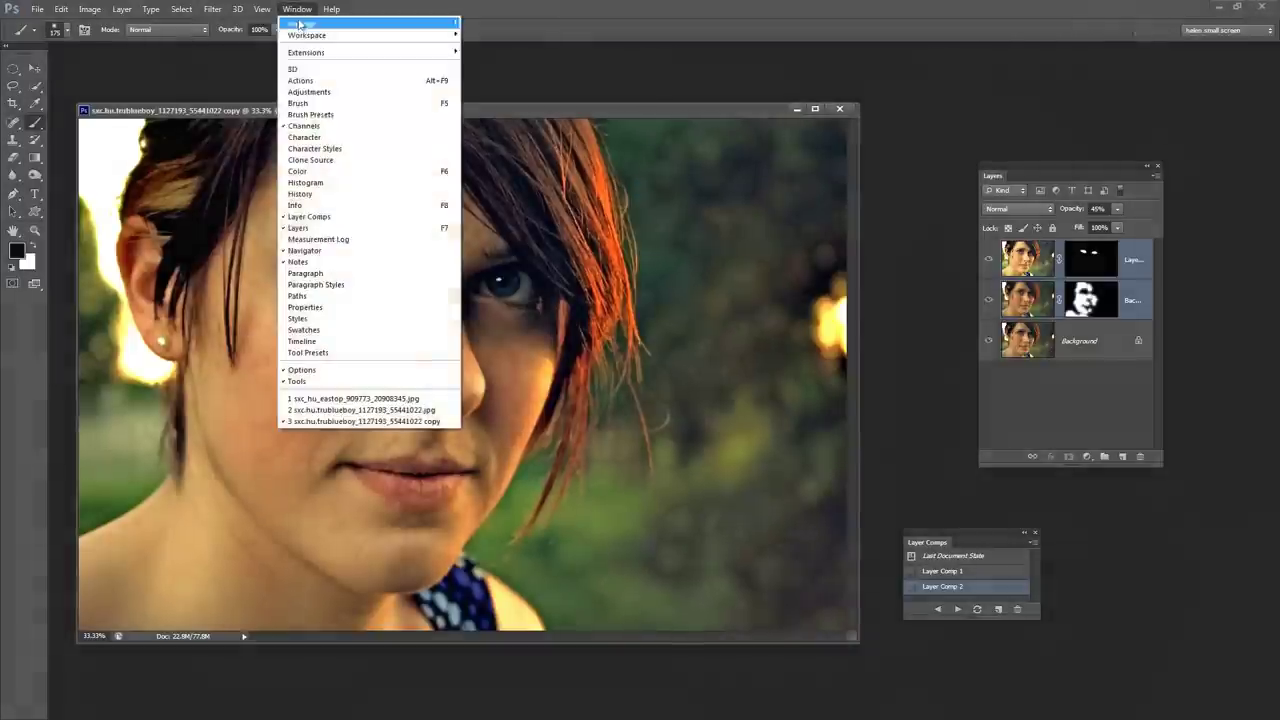
click(322, 410)
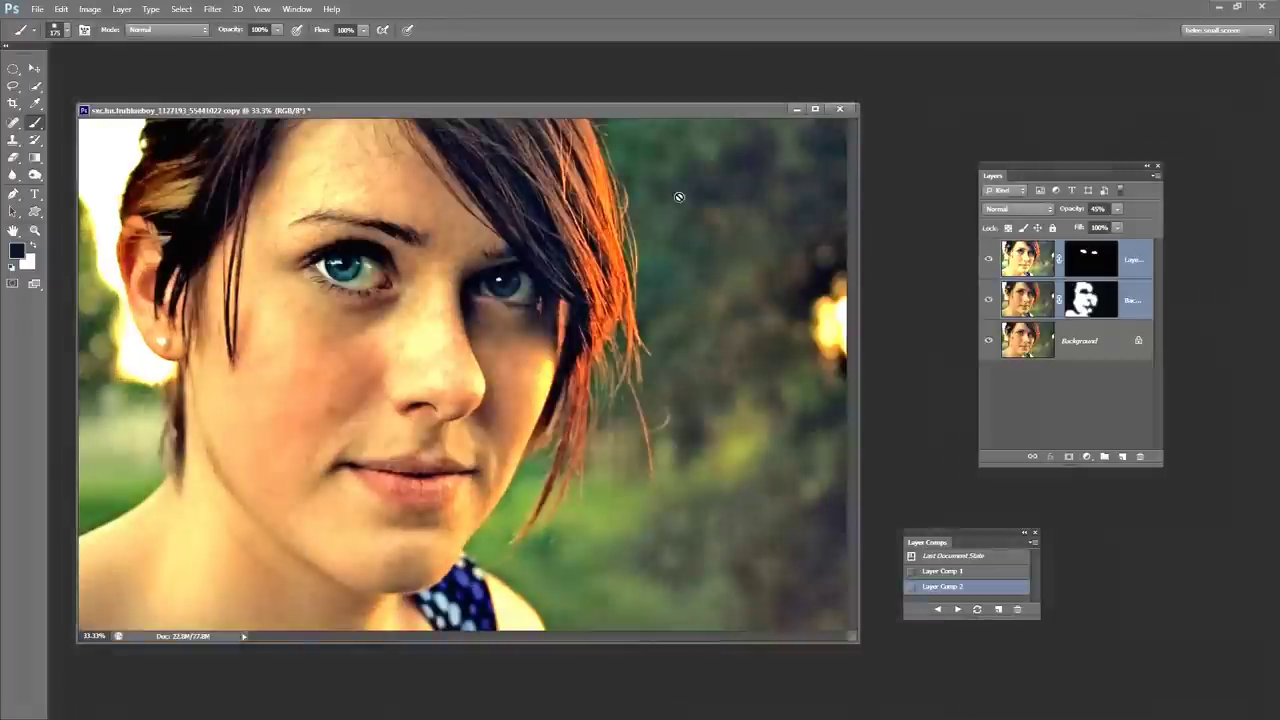
drag(988, 259, 988, 300)
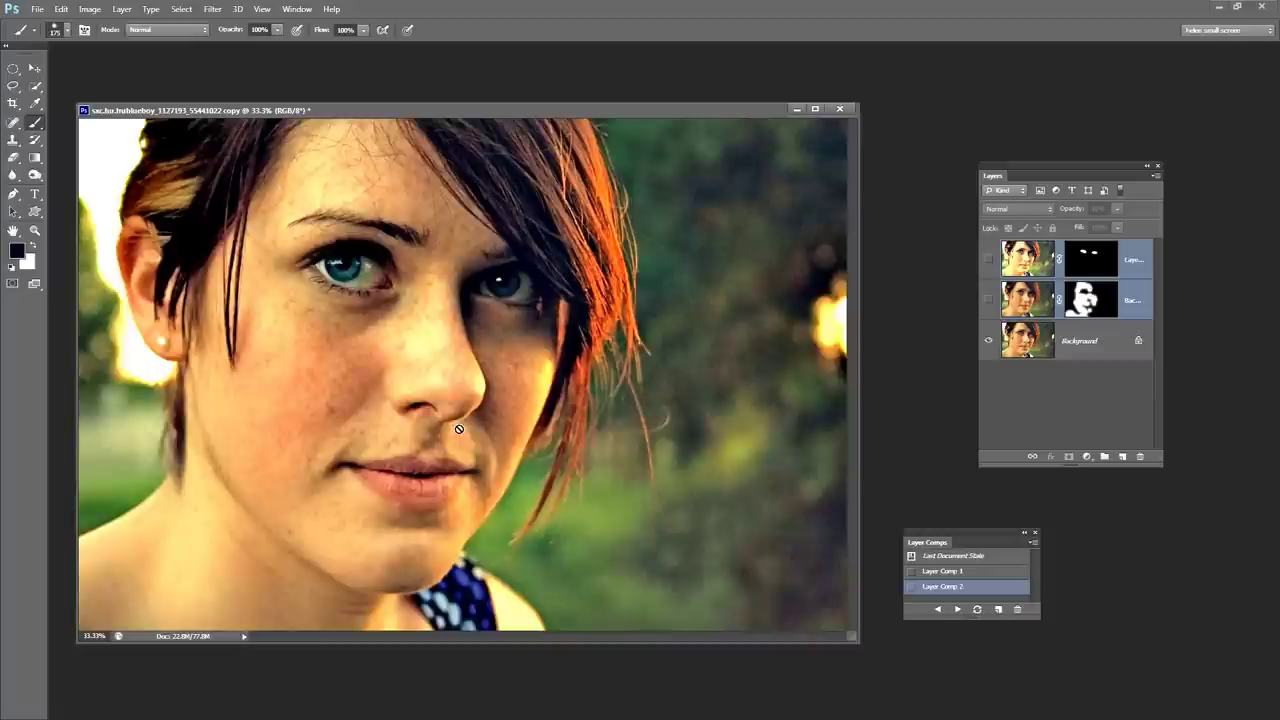
click(989, 300)
click(988, 259)
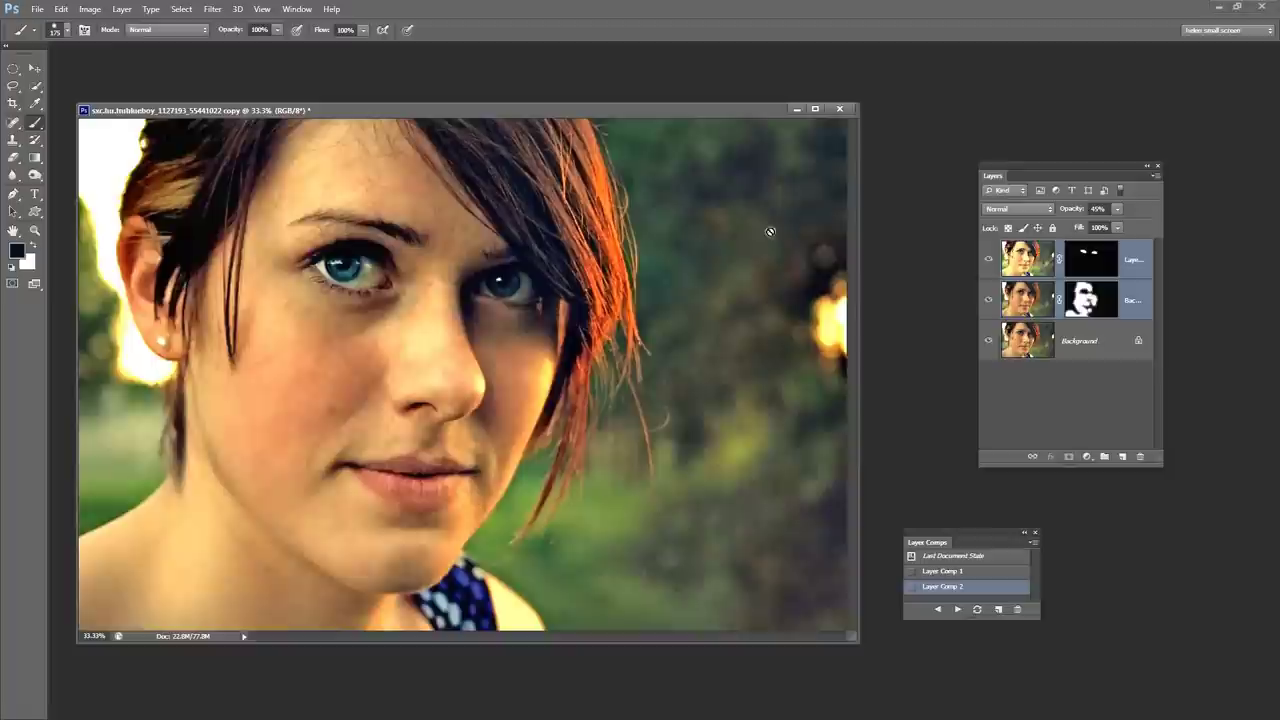
click(796, 108)
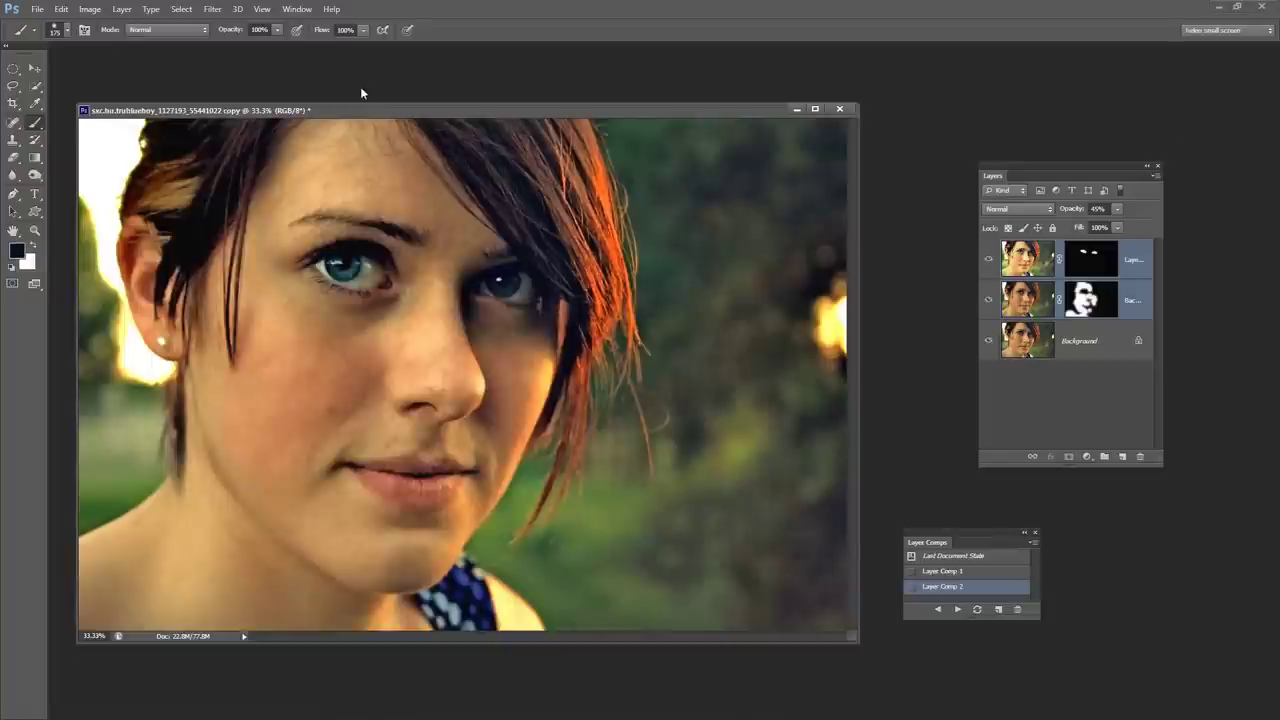
click(297, 9)
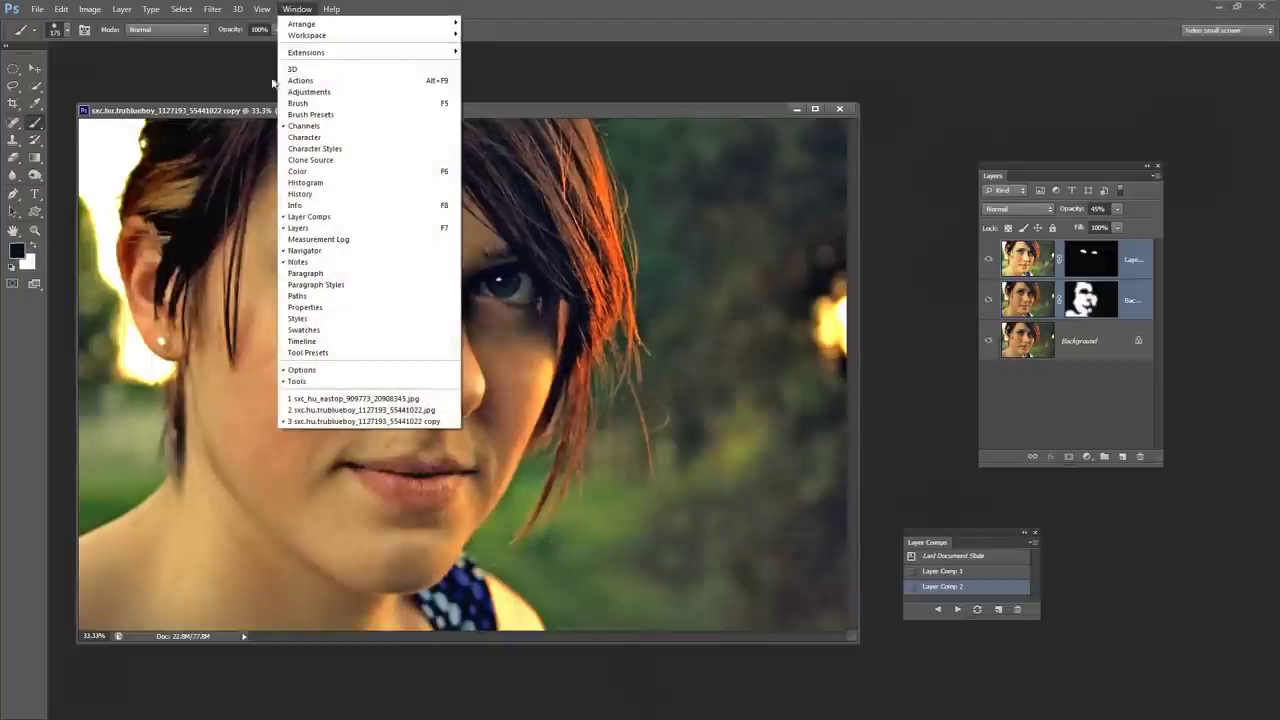
click(328, 411)
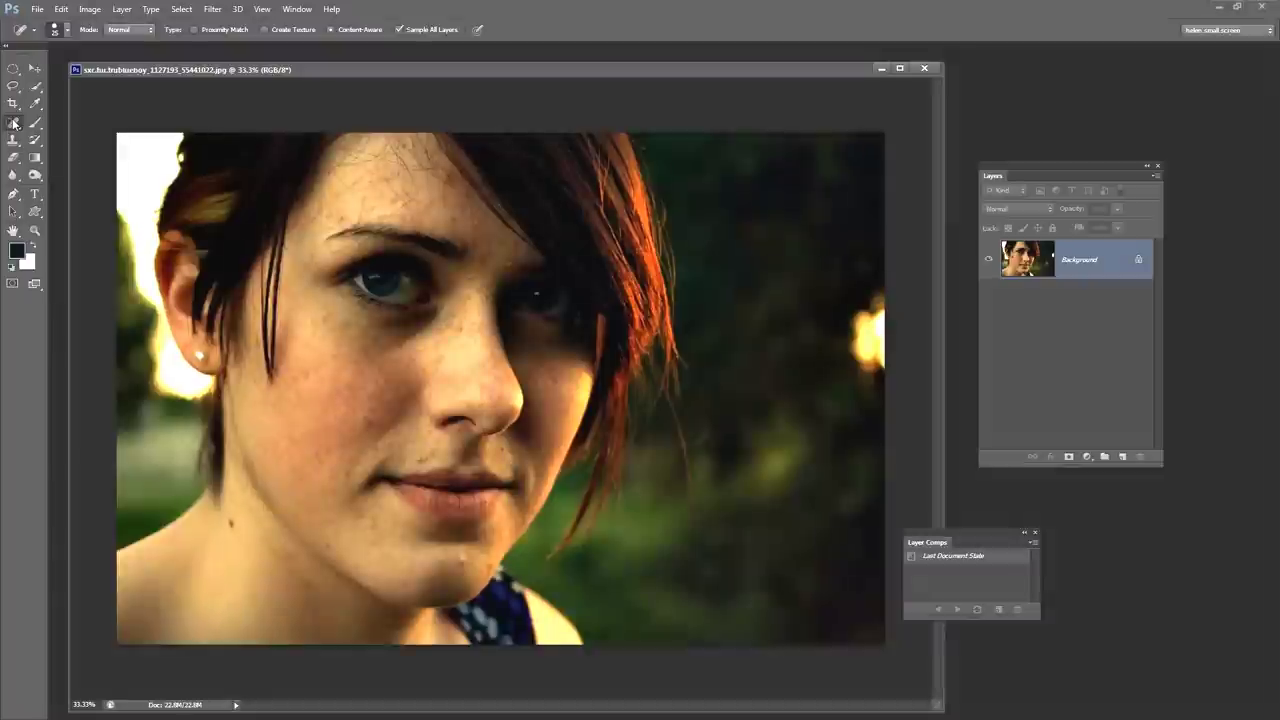
- Heal the dark spots on the chin and the blemishes across the forehead with the Spot Healing Brush
click(14, 123)
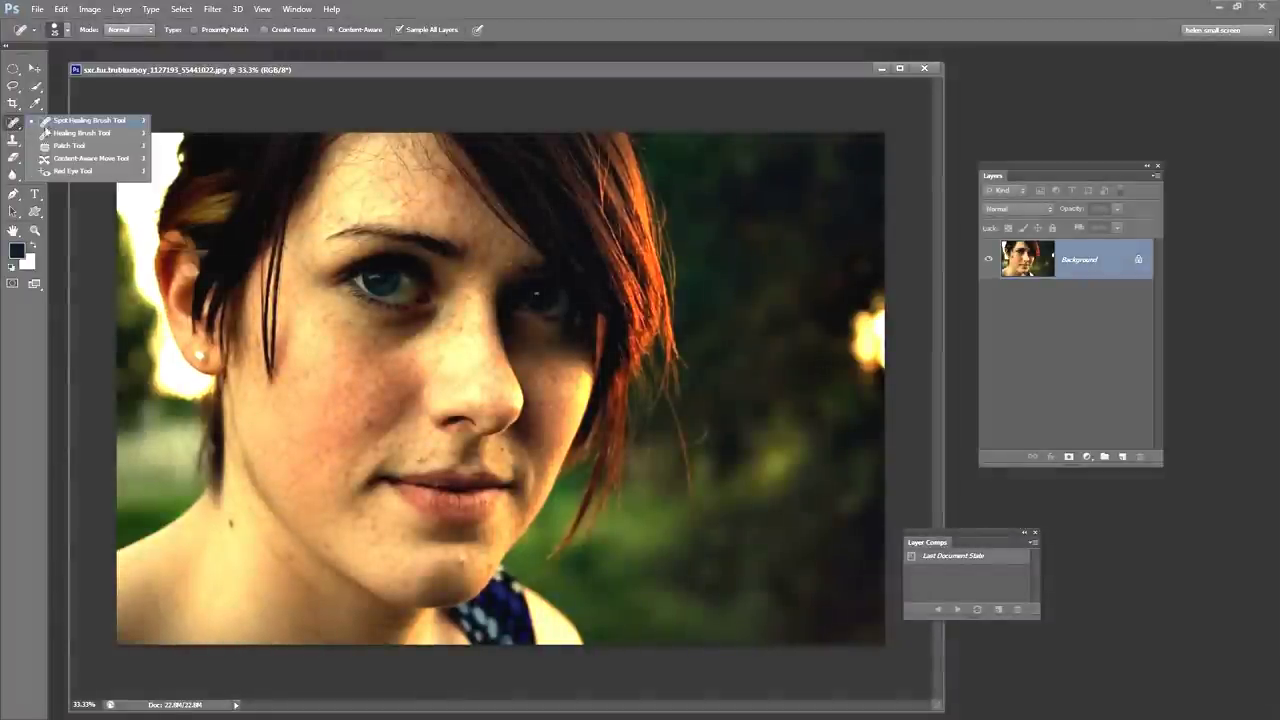
click(100, 122)
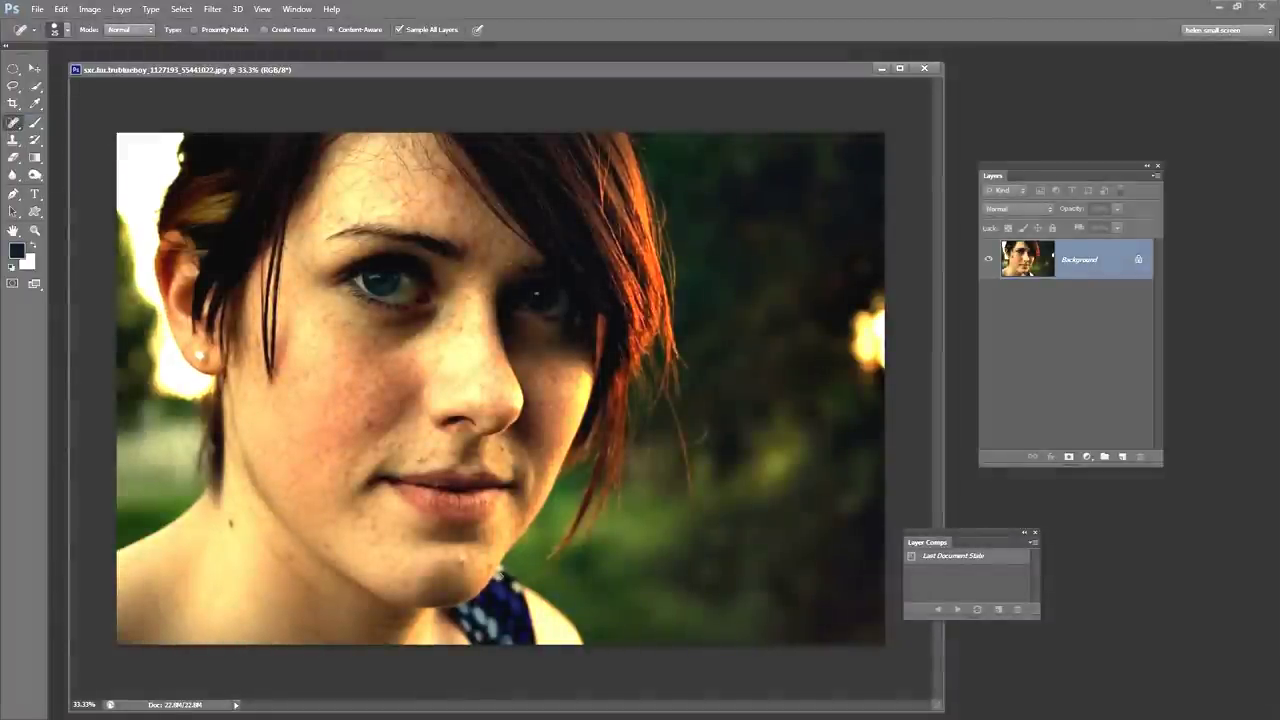
click(461, 561)
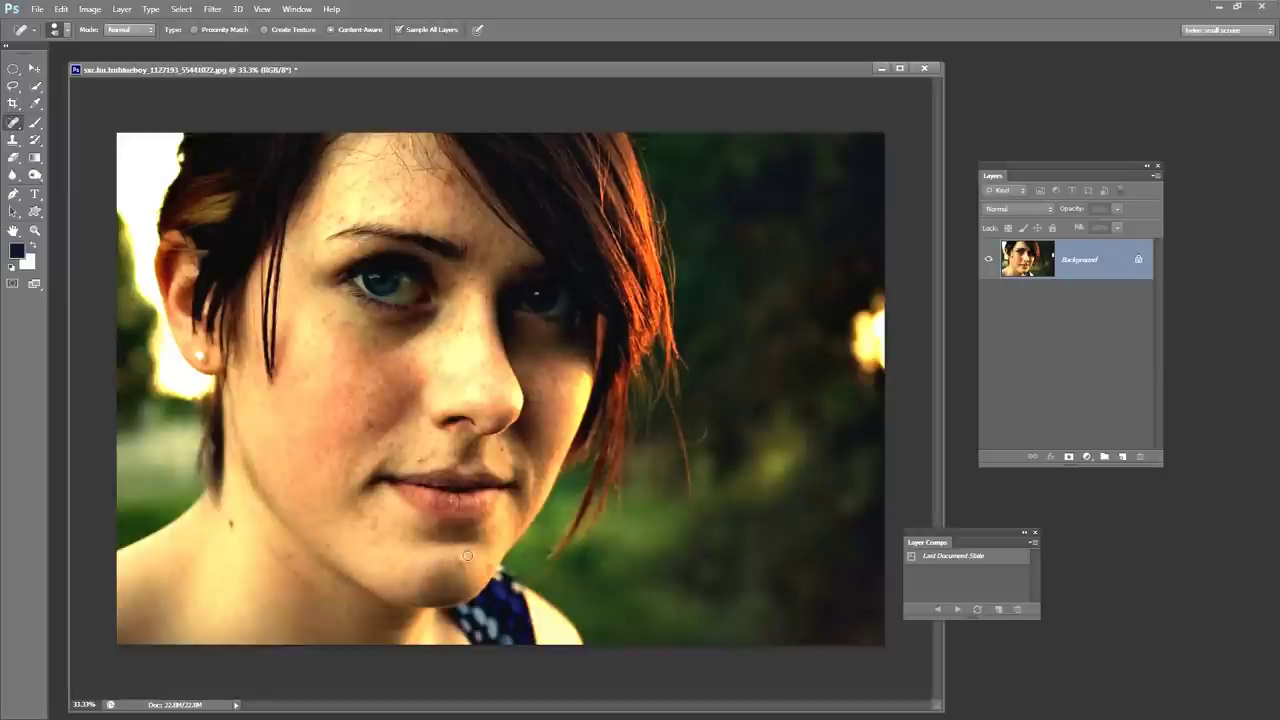
click(462, 561)
click(360, 511)
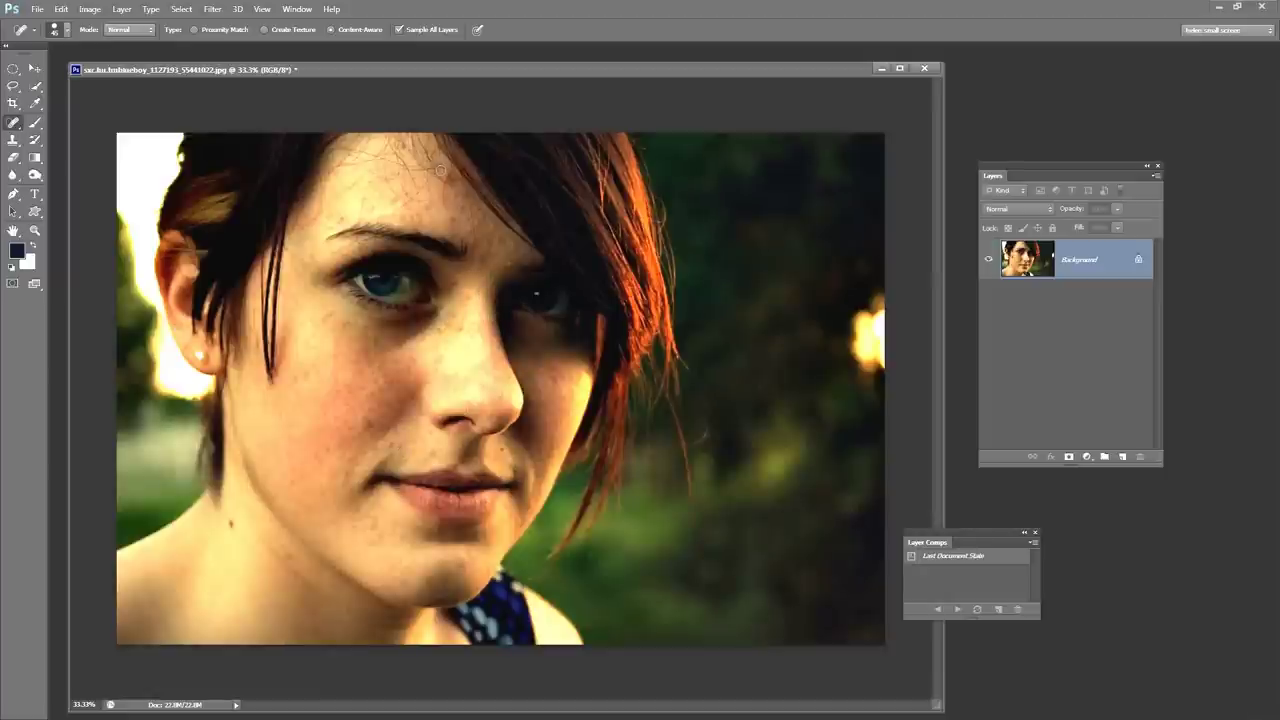
drag(440, 170, 460, 184)
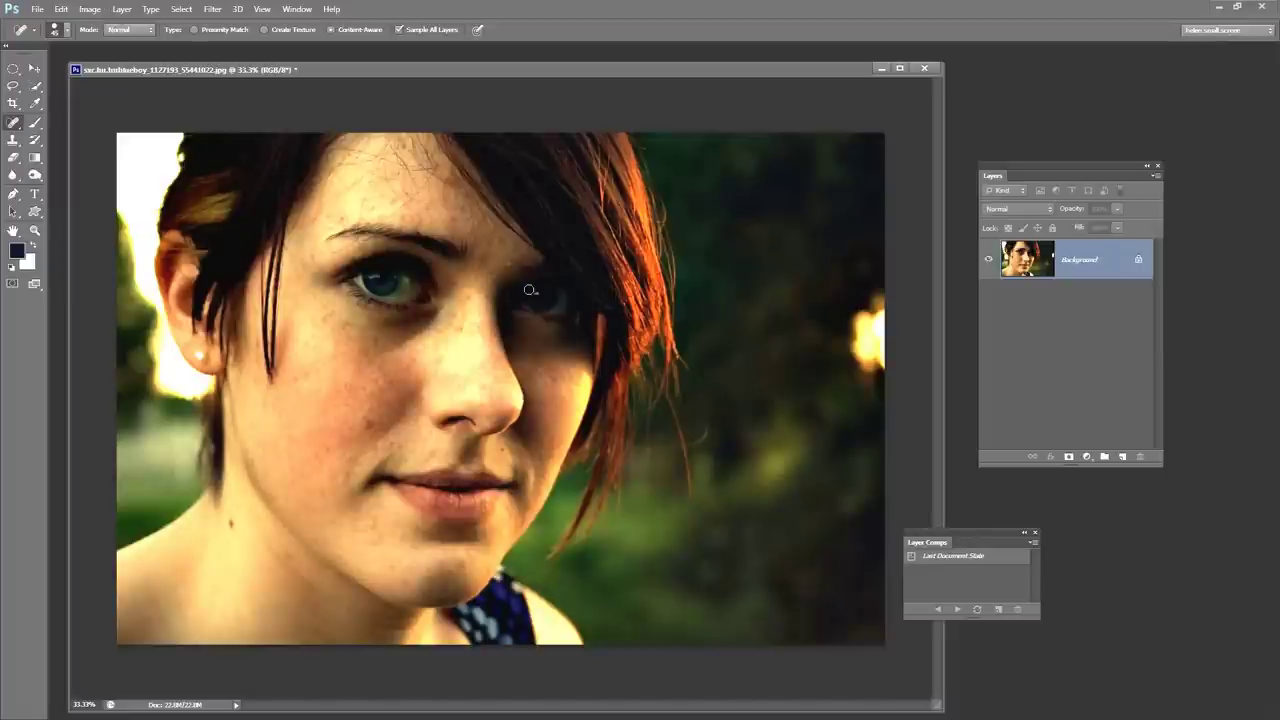
- Apply Shadows/Highlights with the Shadows Amount lowered from 35 to about 22%
click(82, 9)
mouse_move(105, 41)
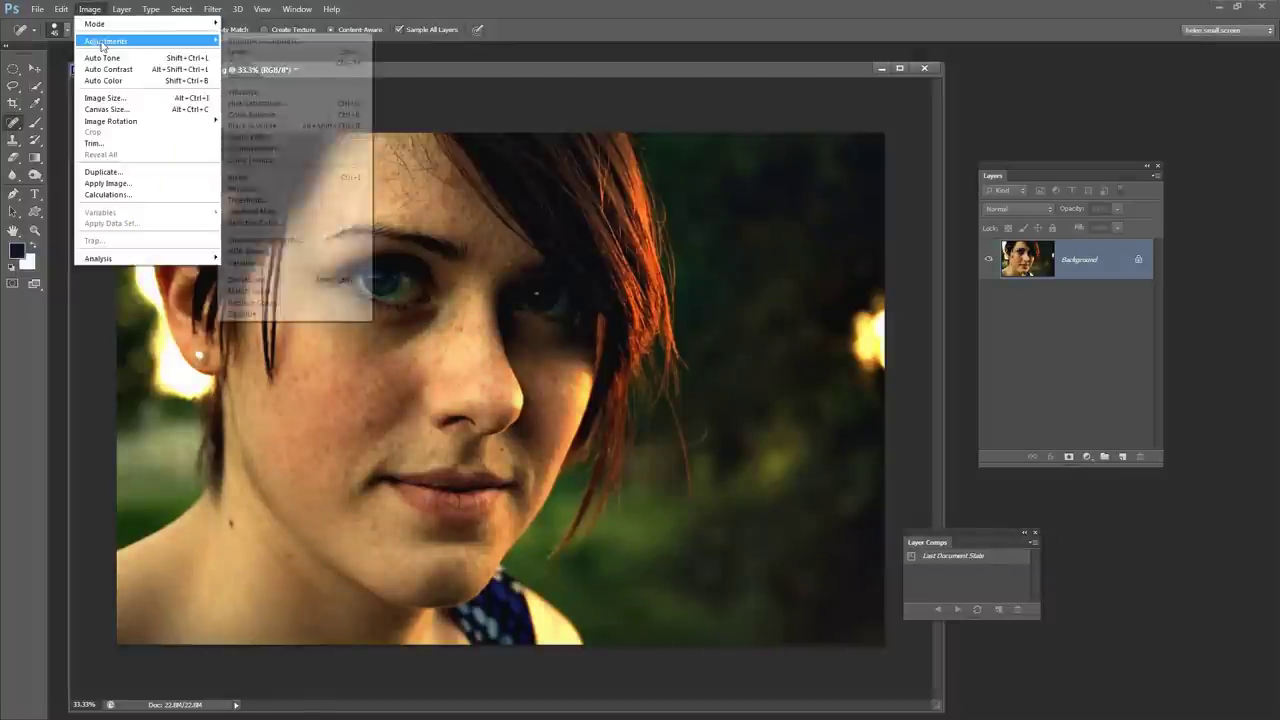
click(323, 241)
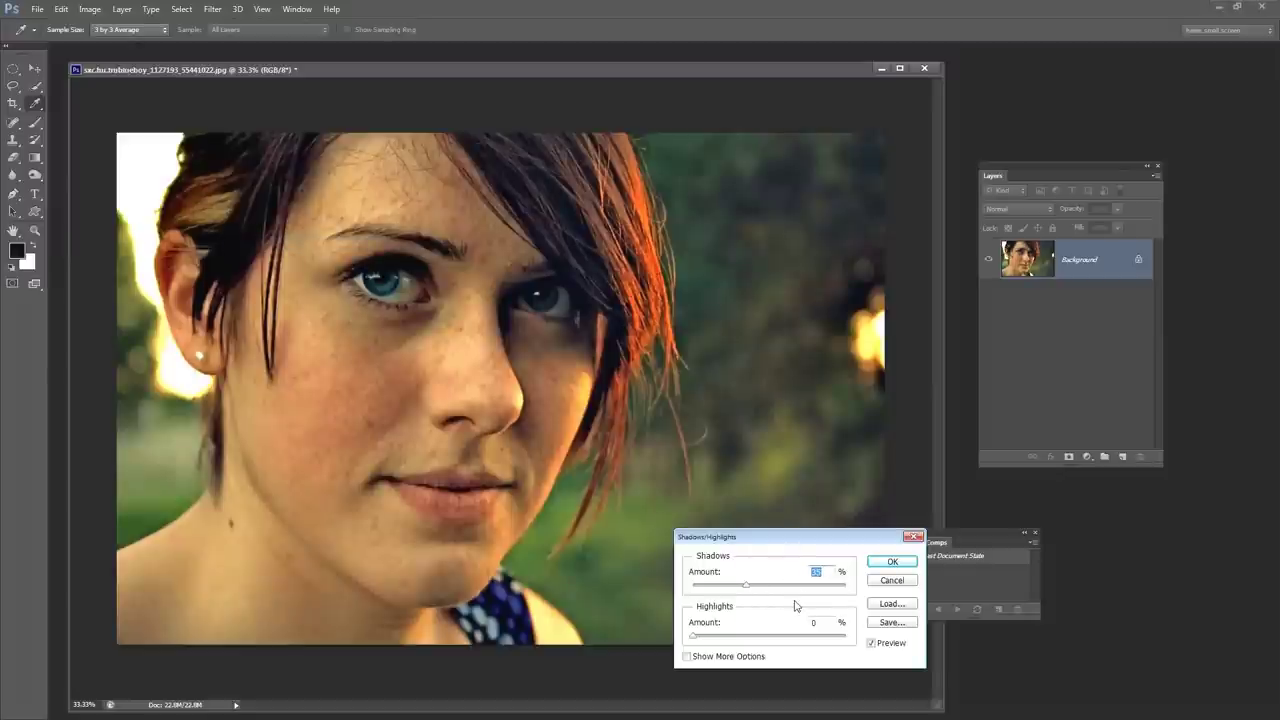
click(745, 588)
drag(745, 590, 727, 594)
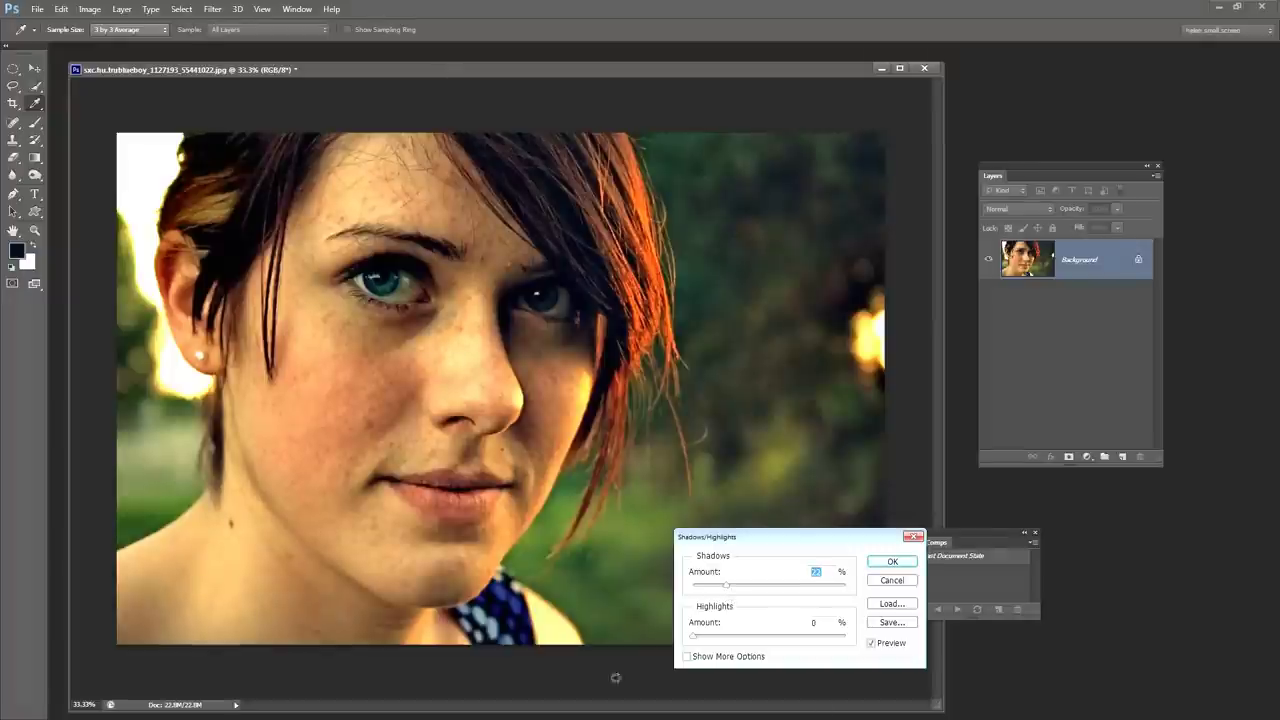
click(892, 561)
key(j)
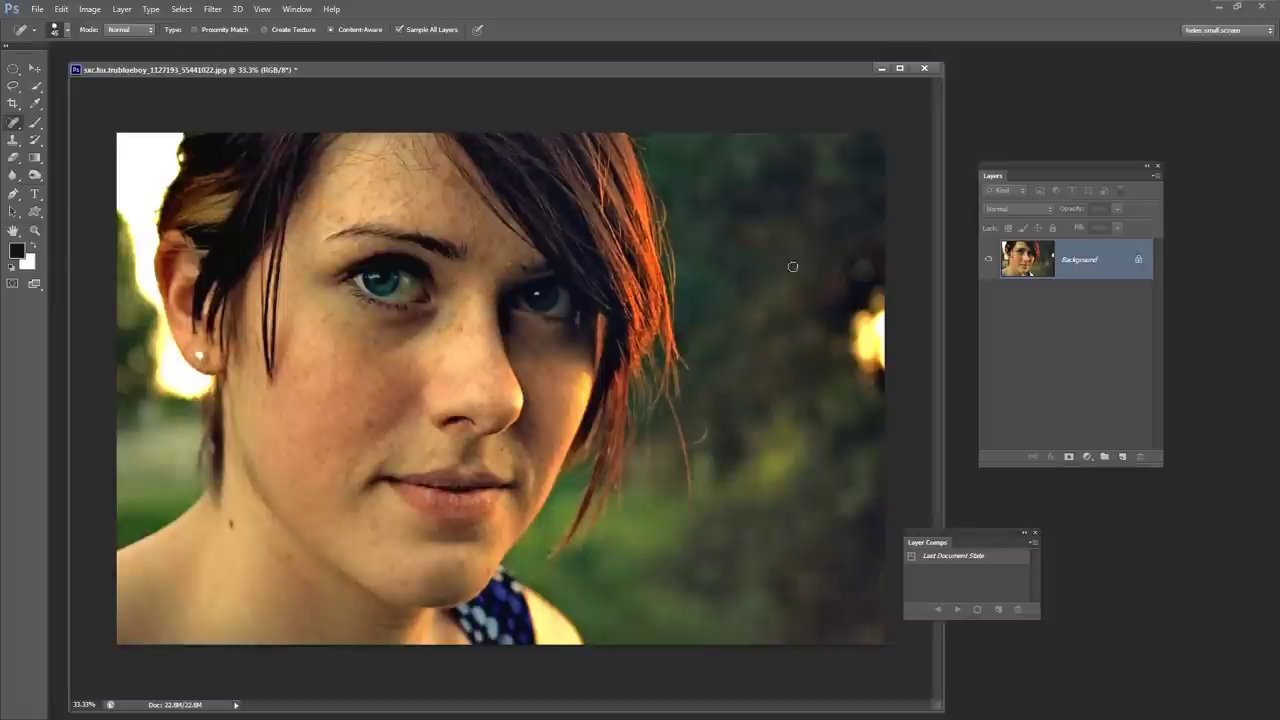
- Close the original jpg without saving, then select both masked layers in the copy and dismiss the error
click(924, 72)
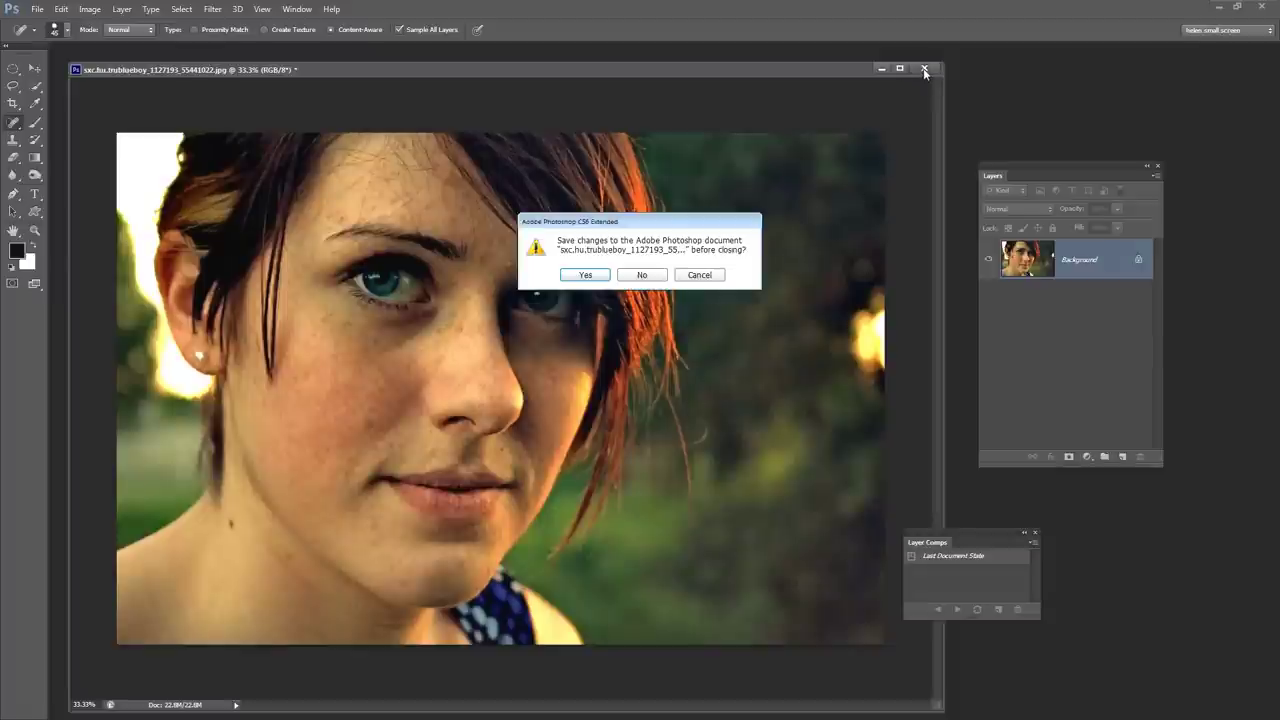
click(642, 275)
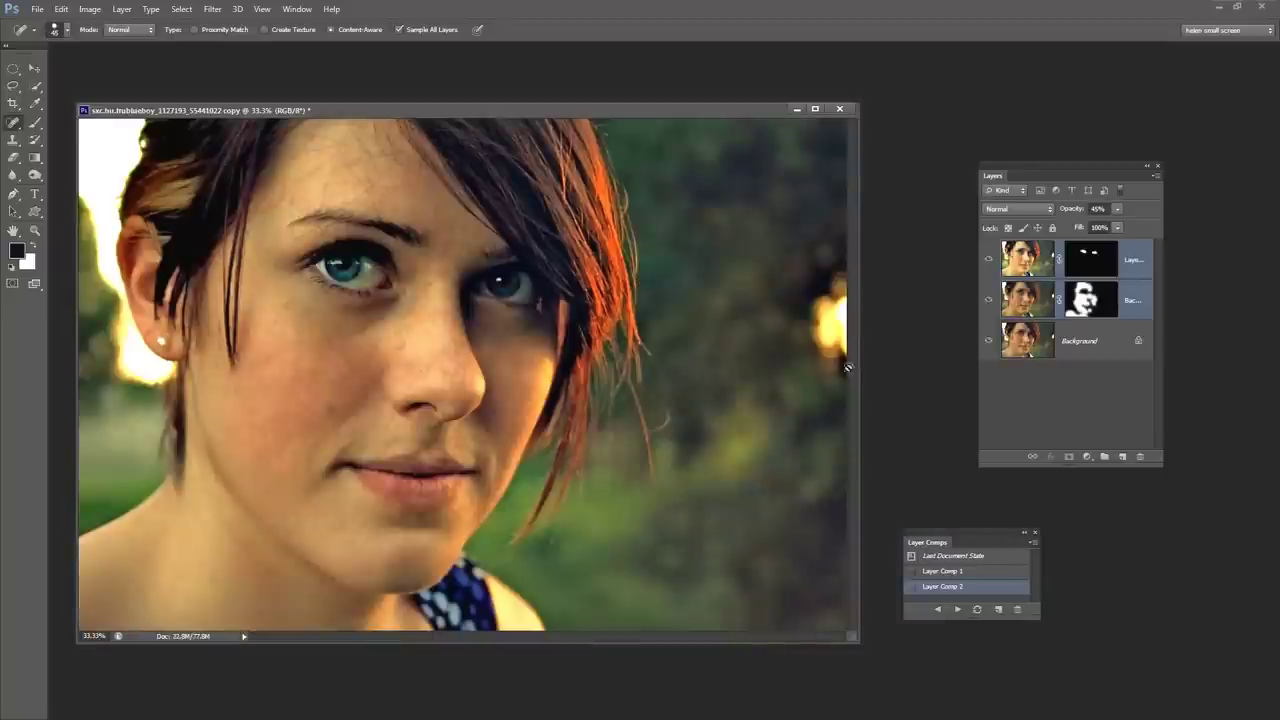
click(1133, 261)
ctrl+click(1133, 301)
drag(1133, 301, 845, 475)
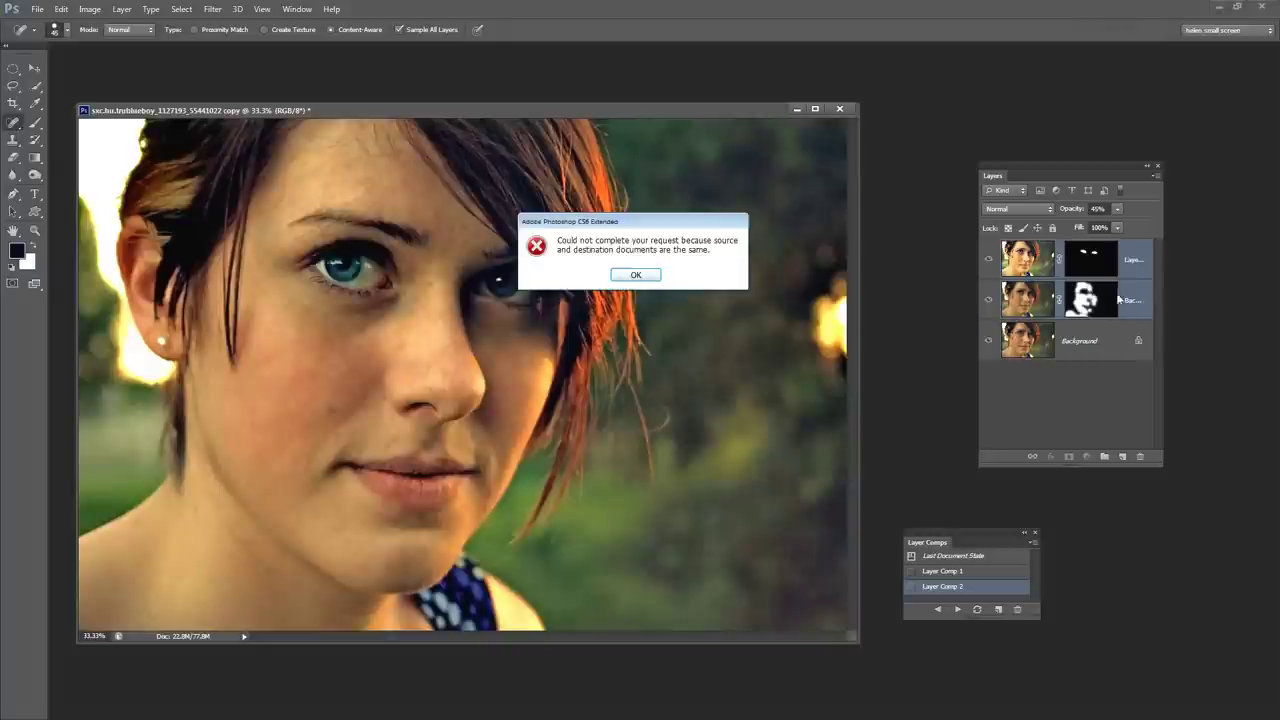
click(636, 275)
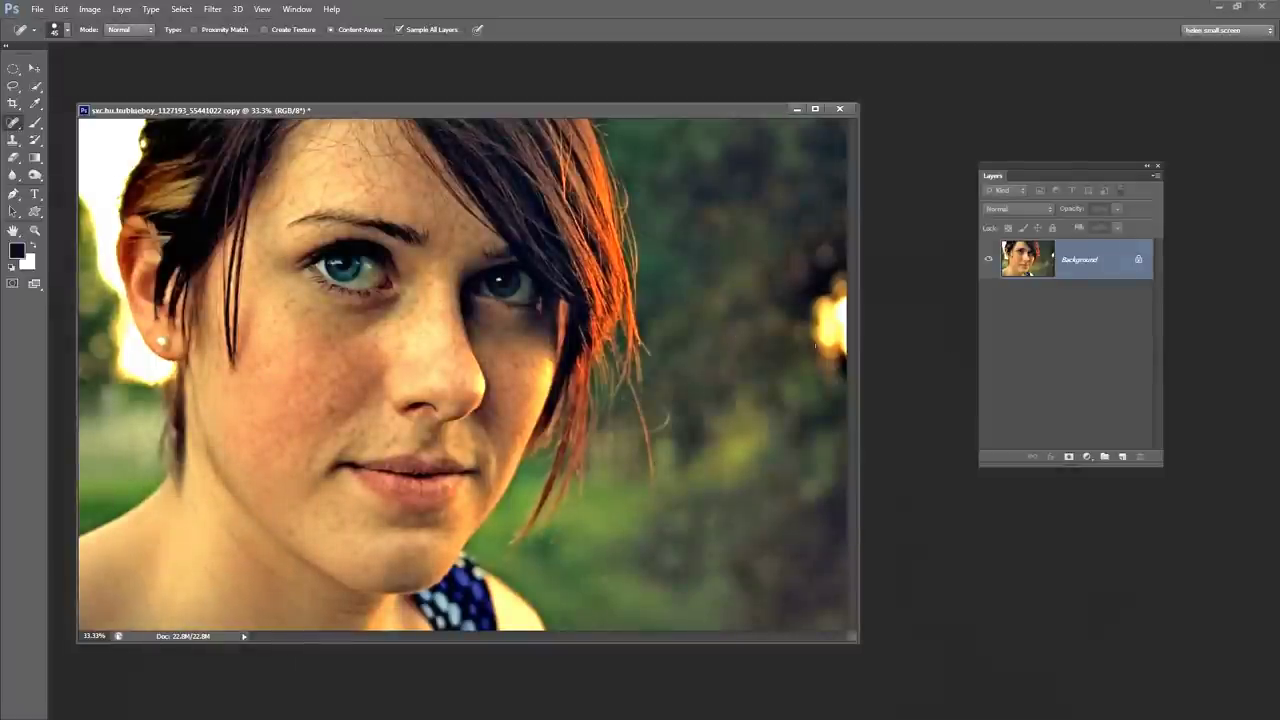
- Duplicate the Background layer as Background copy
right_click(1081, 265)
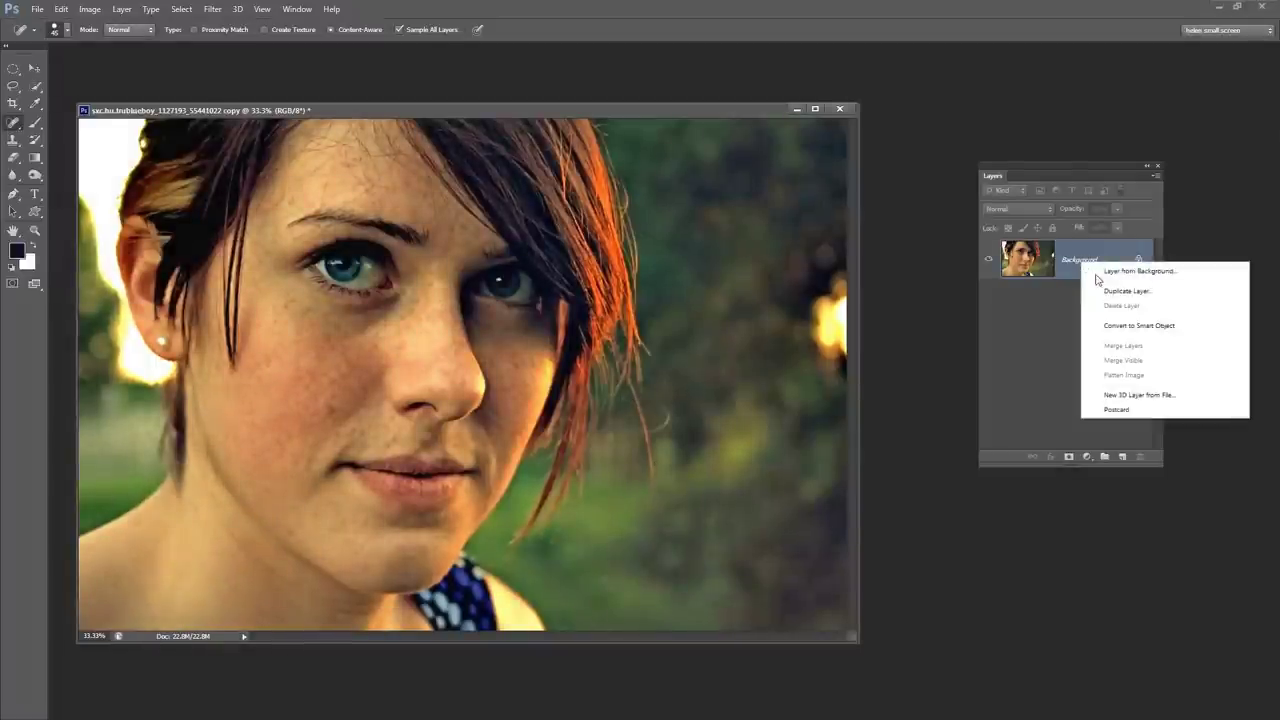
click(1116, 291)
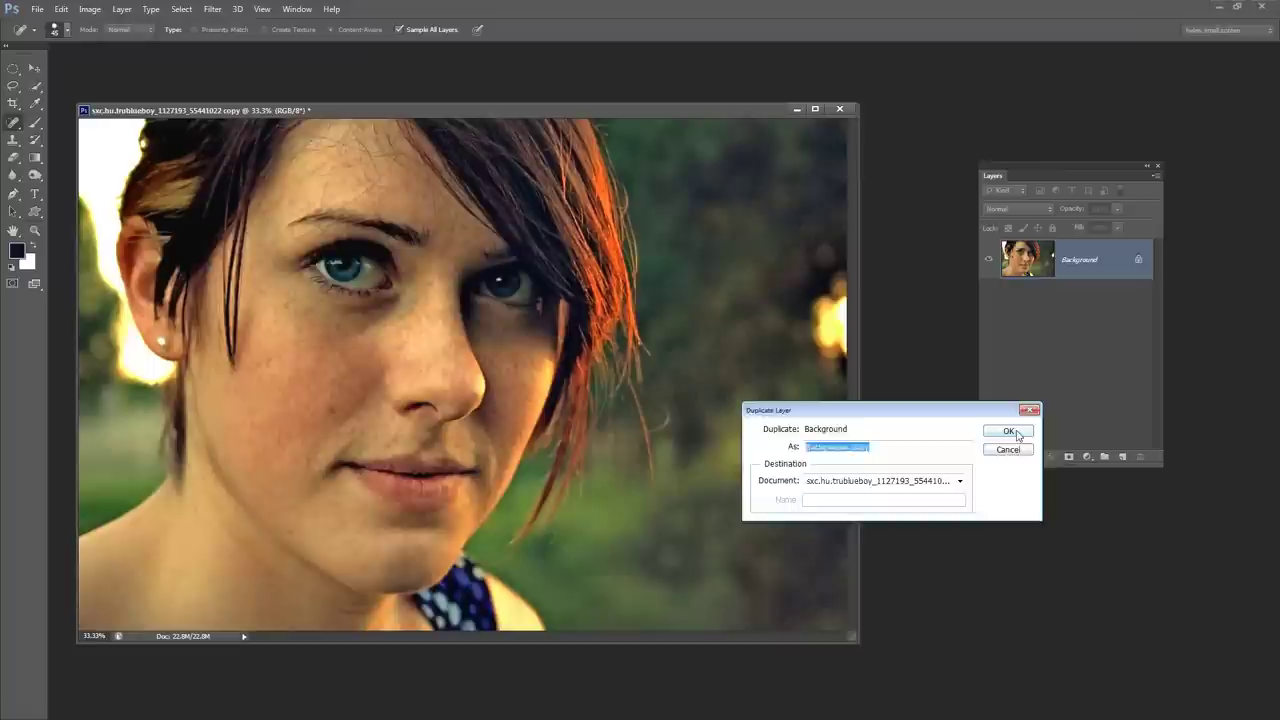
click(1006, 430)
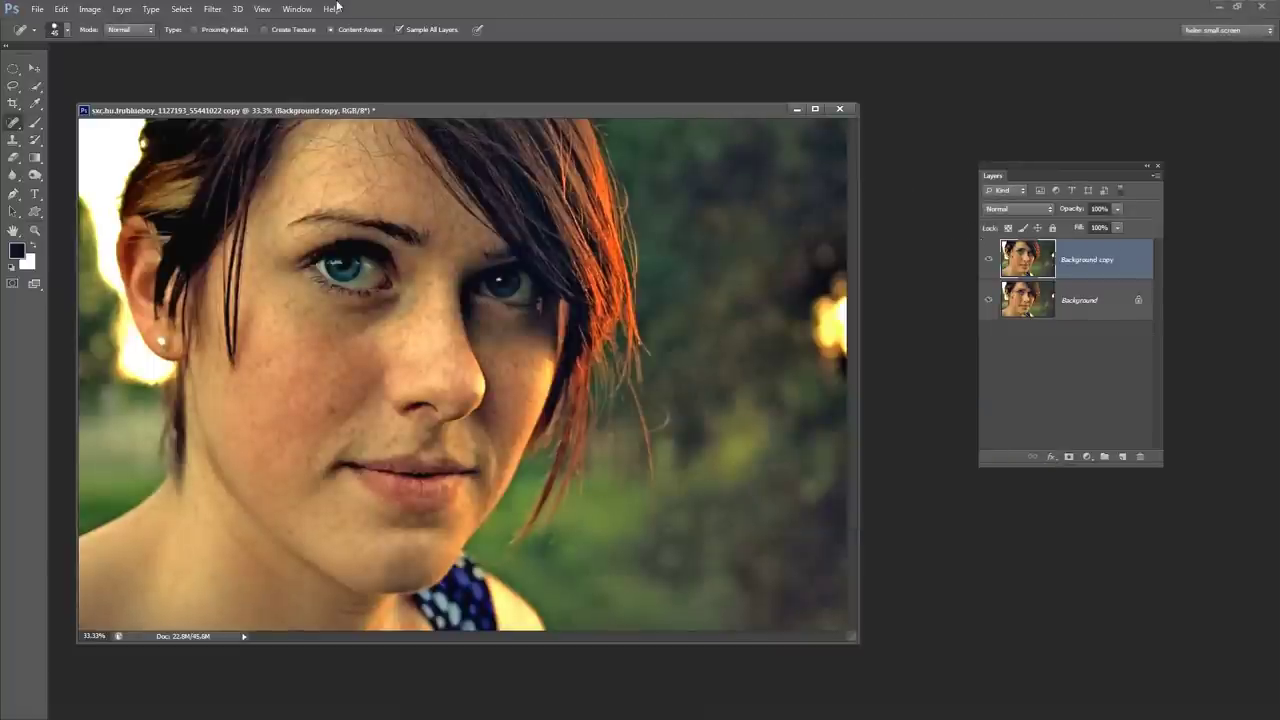
- Blur the Background copy with a Gaussian Blur radius of about 7 pixels
click(213, 9)
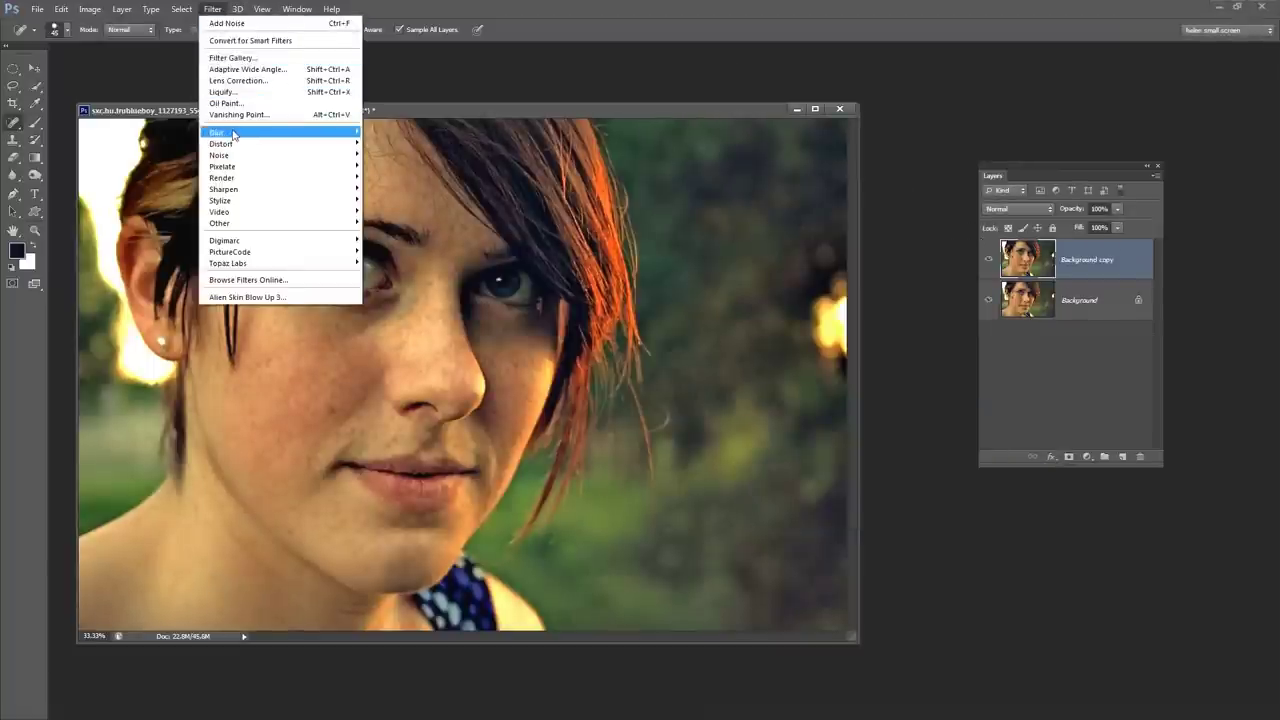
mouse_move(233, 134)
click(158, 222)
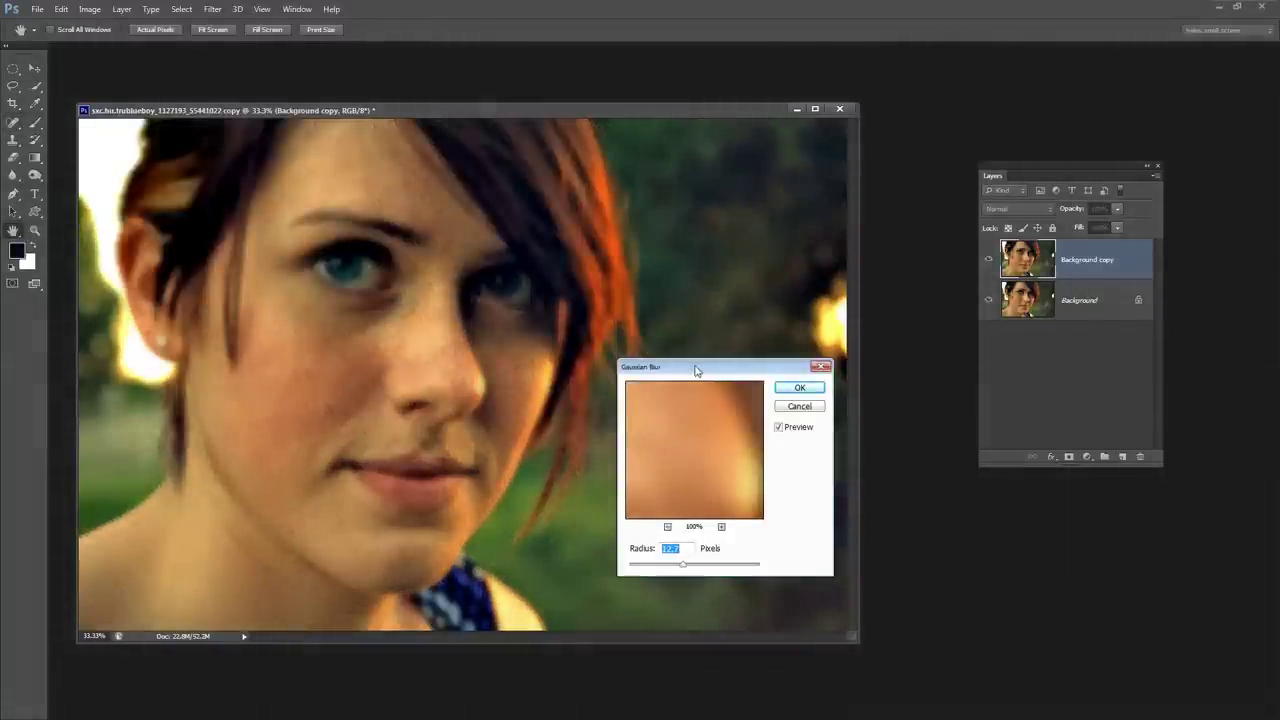
drag(697, 370, 726, 180)
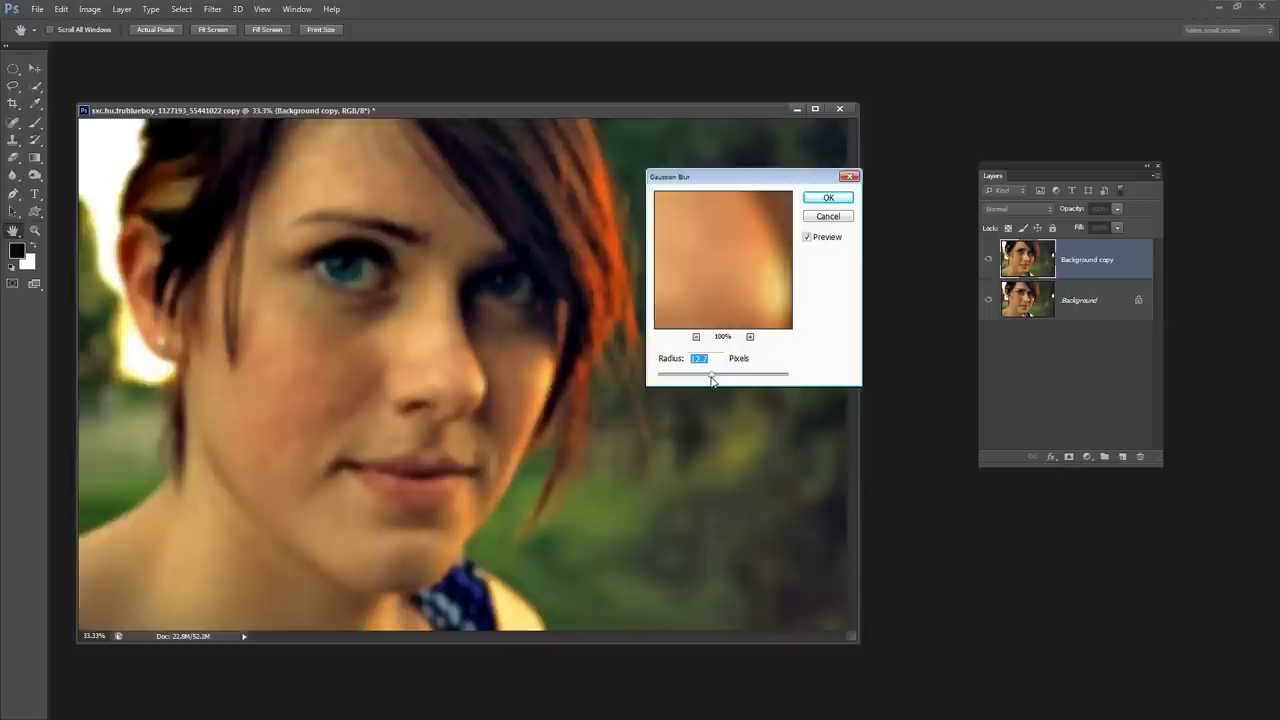
drag(713, 377, 708, 376)
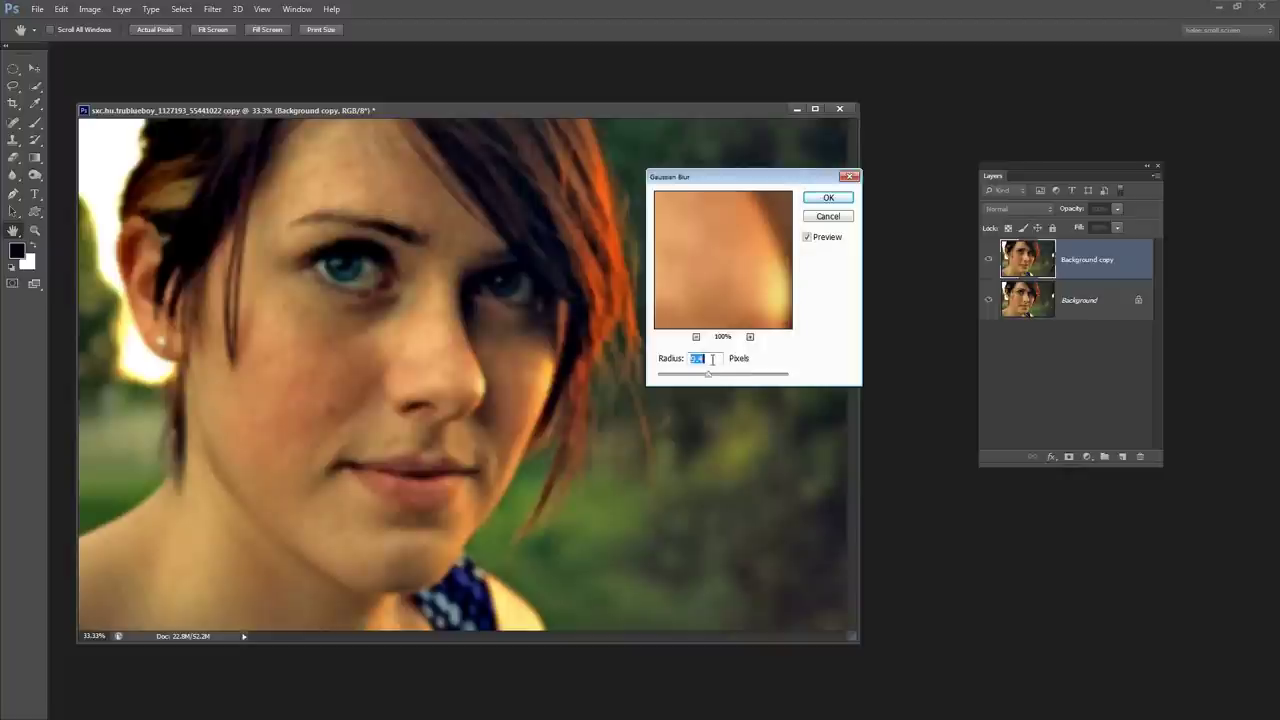
click(829, 198)
key(j)
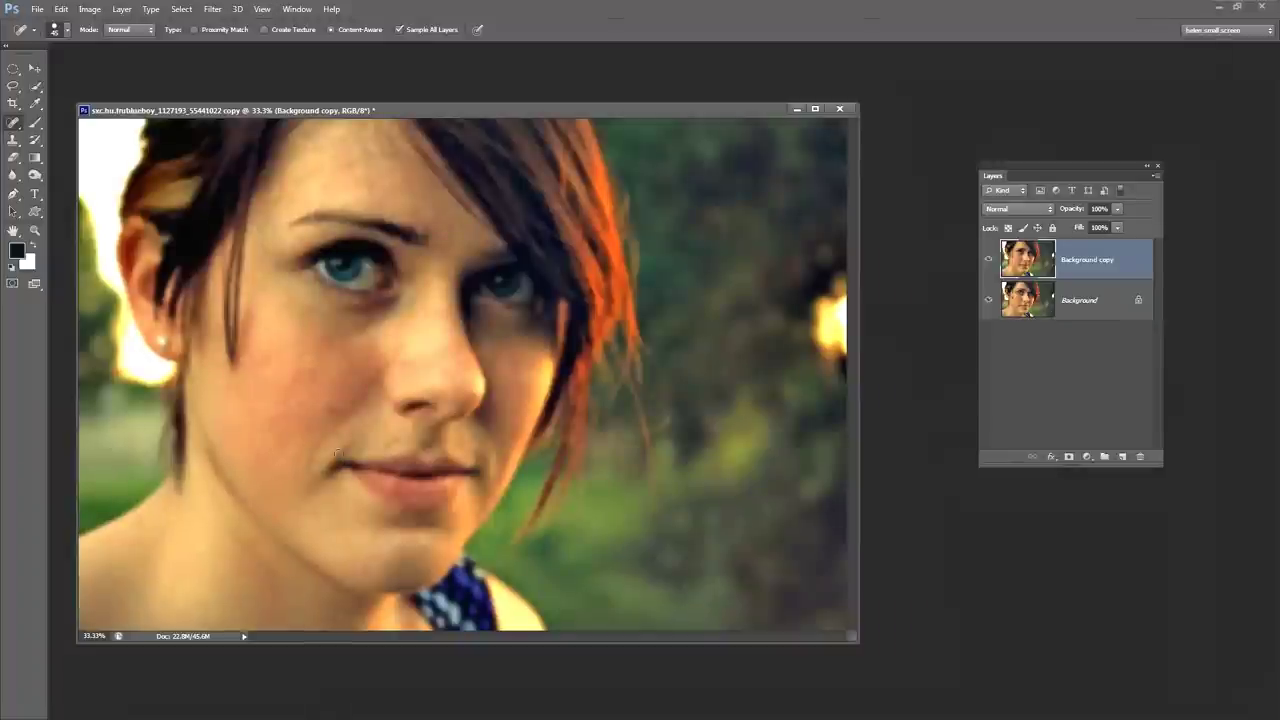
- Run Add Noise on the blurred copy with Gaussian distribution, Monochromatic, and amount 7.5%
click(211, 9)
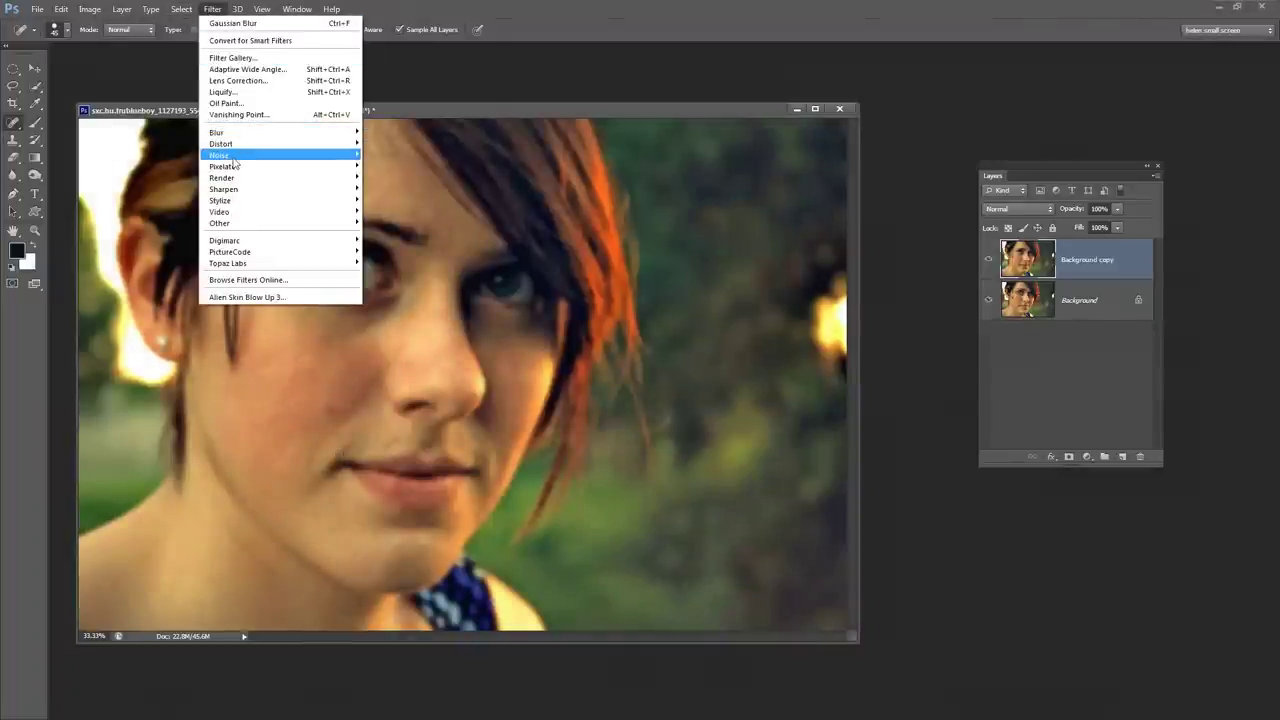
mouse_move(233, 157)
click(163, 155)
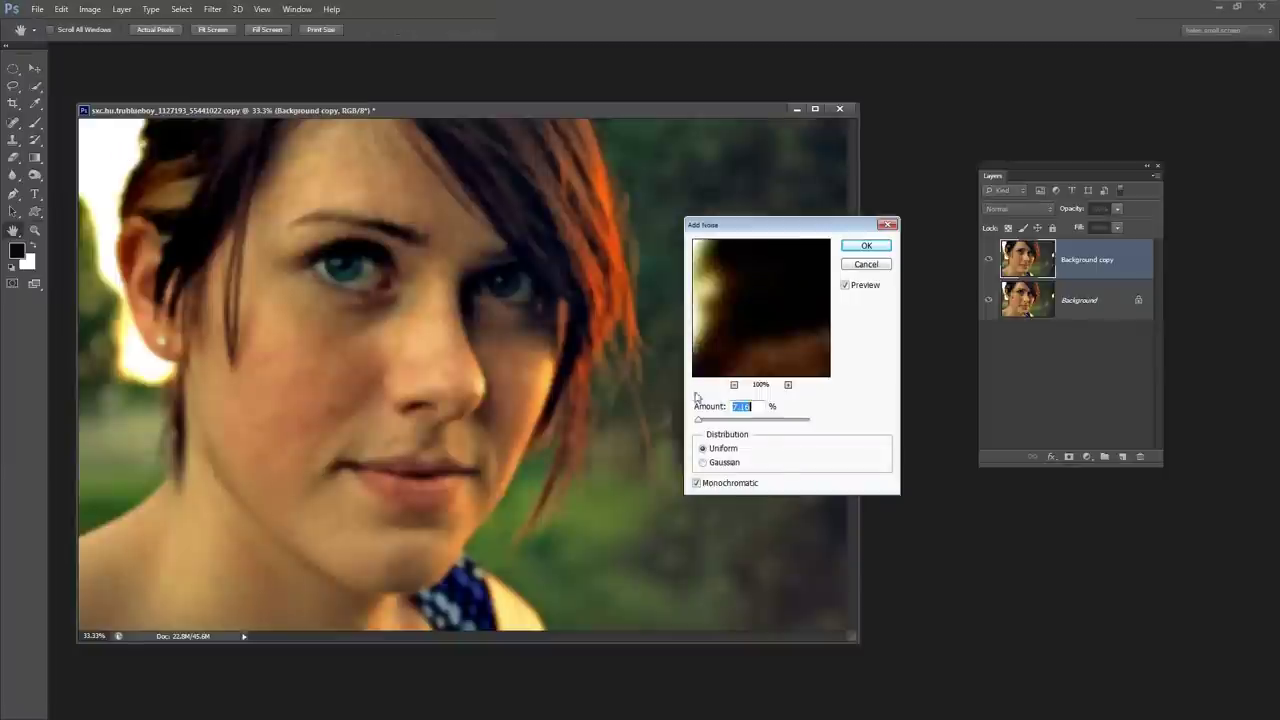
click(704, 463)
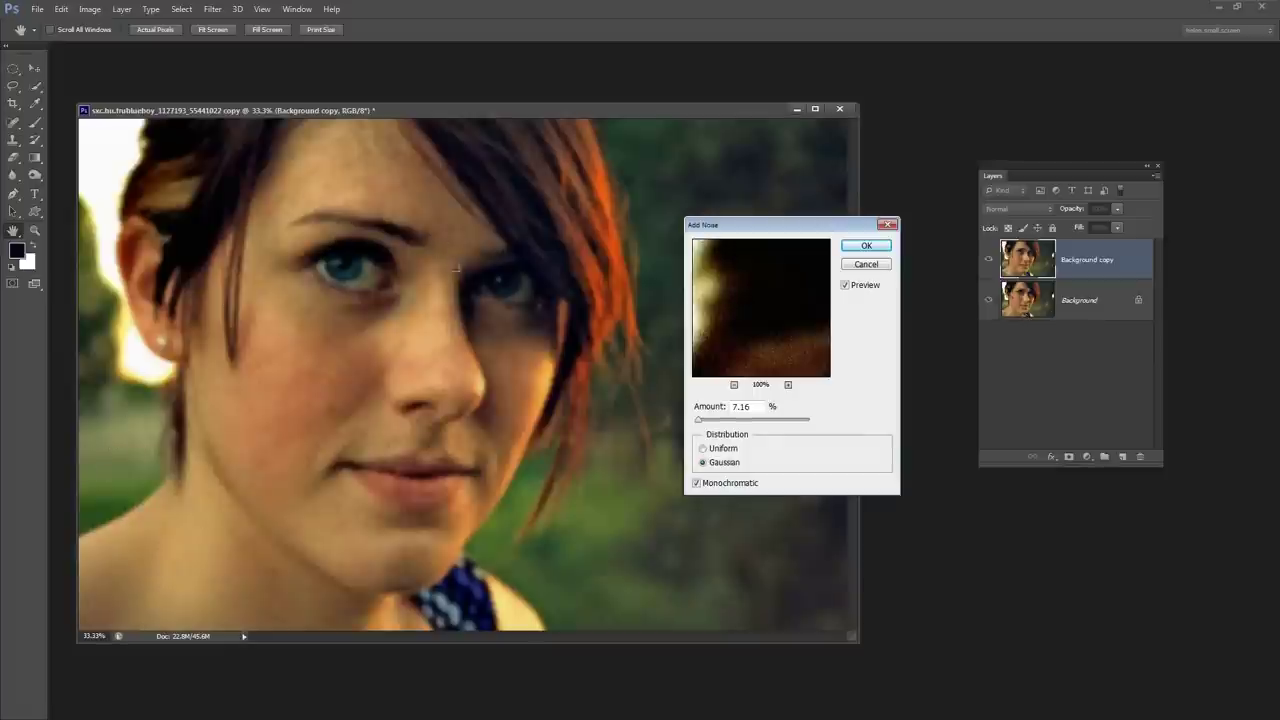
drag(763, 421, 700, 424)
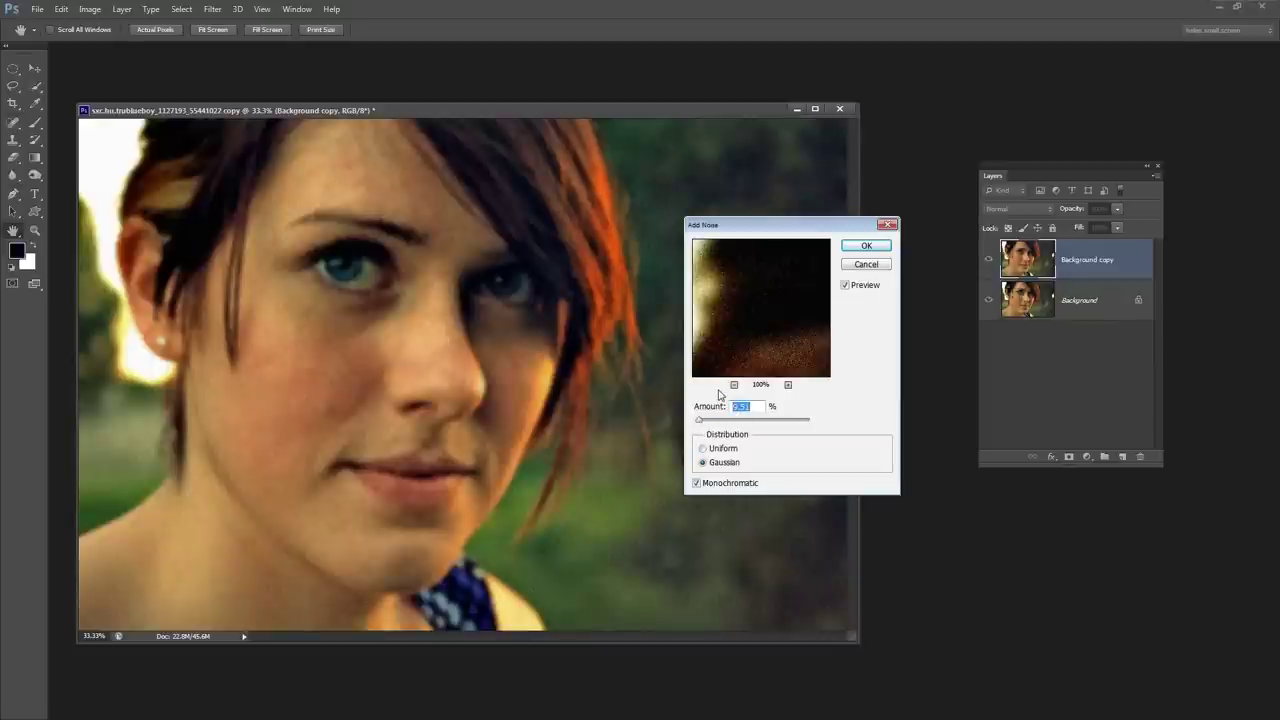
text(7)
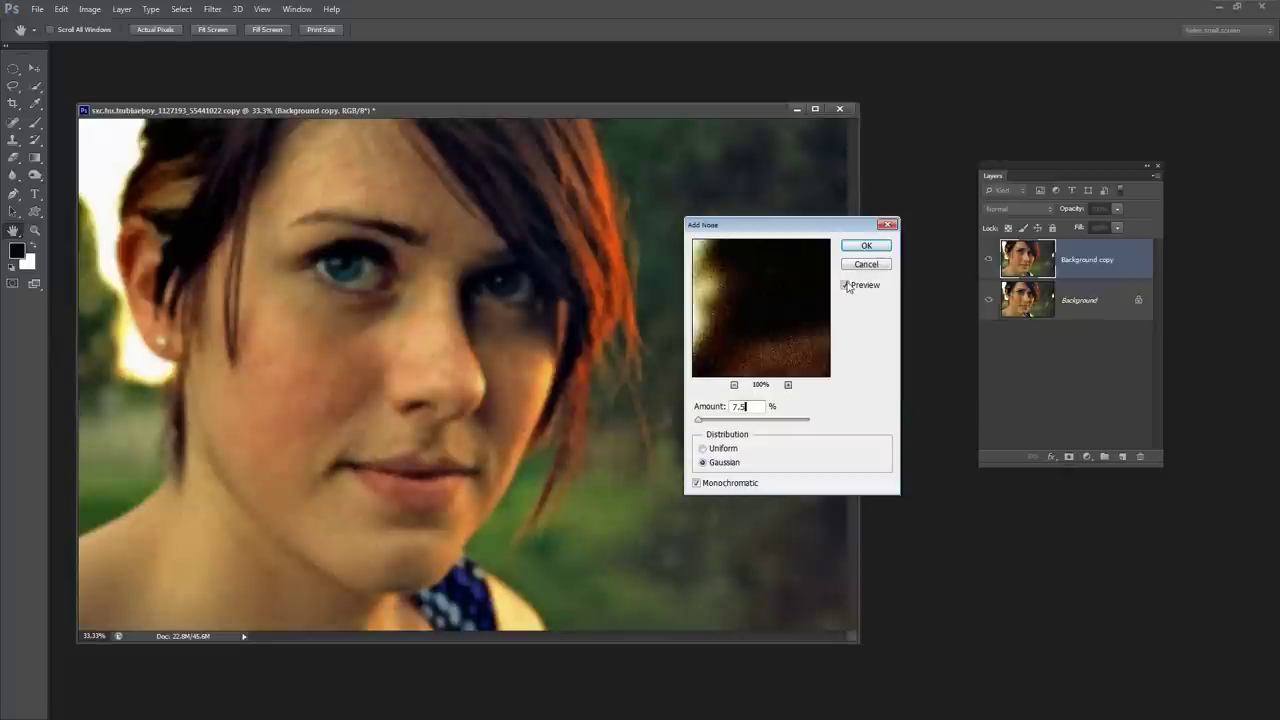
click(882, 245)
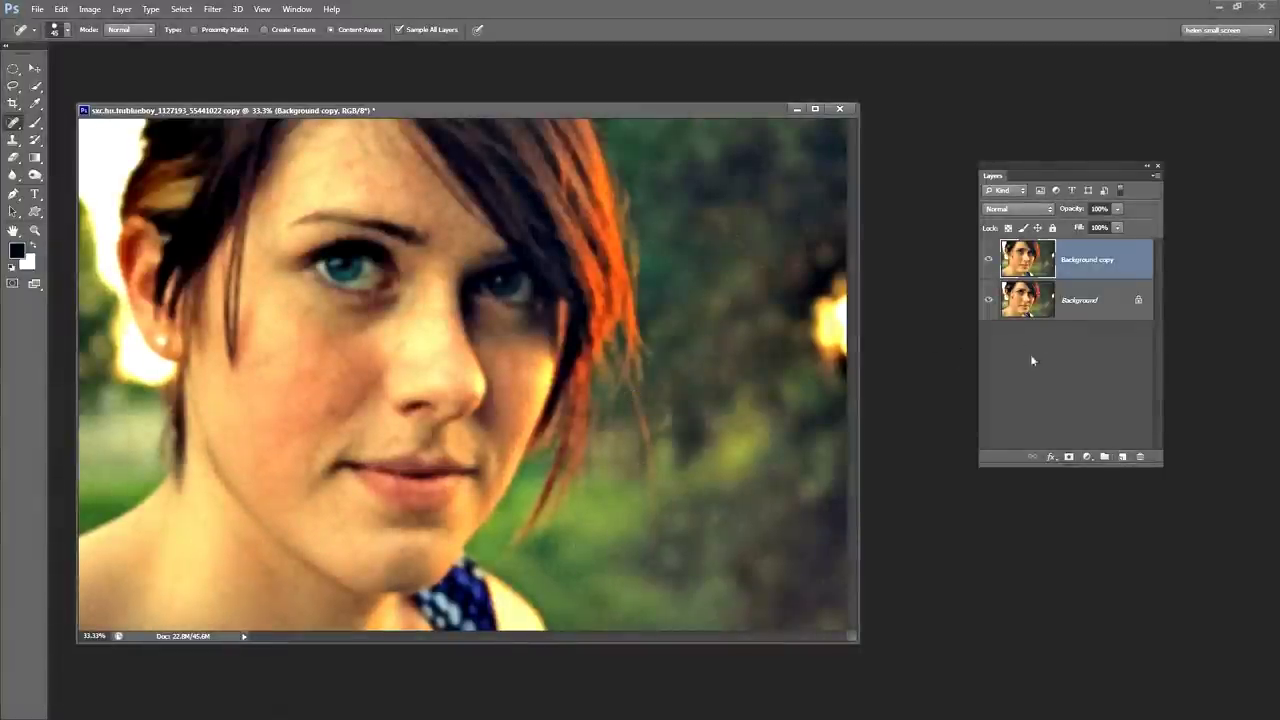
- Alt-add a black hide-all layer mask to the Background copy layer
alt+click(1068, 457)
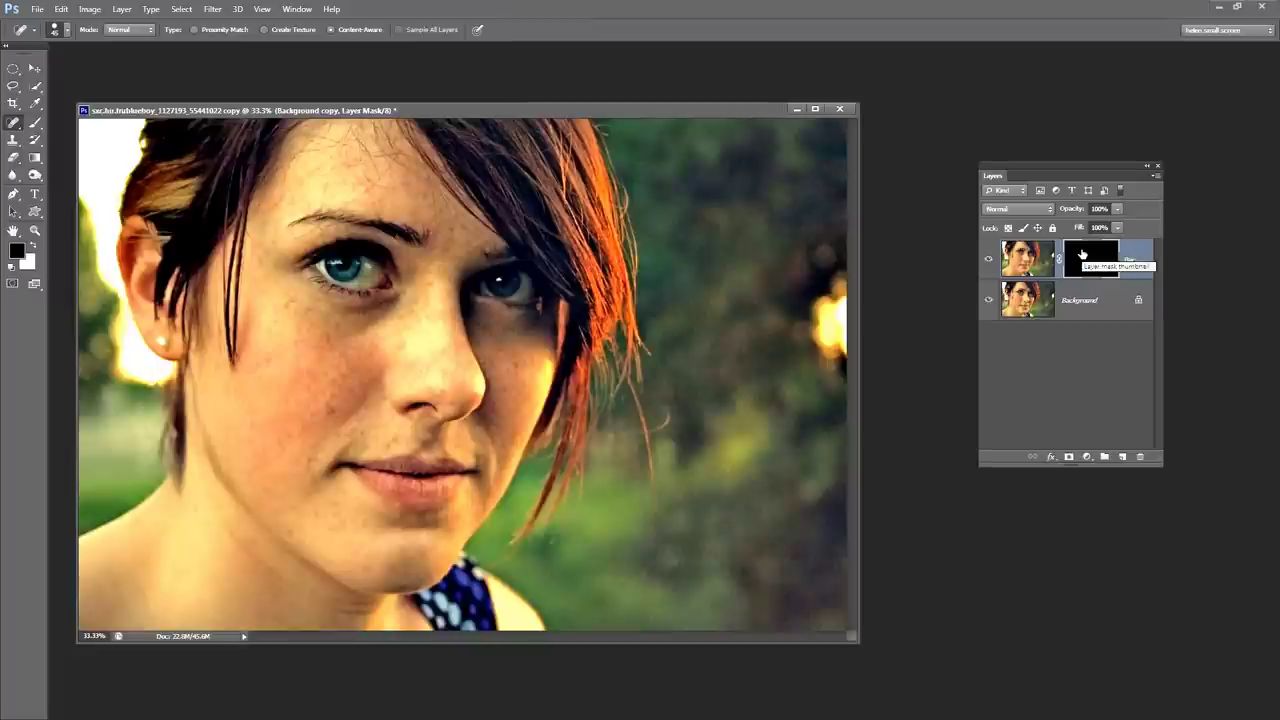
- Set up a soft round Brush with white foreground, enlarged to 300 pixels
click(35, 122)
click(65, 30)
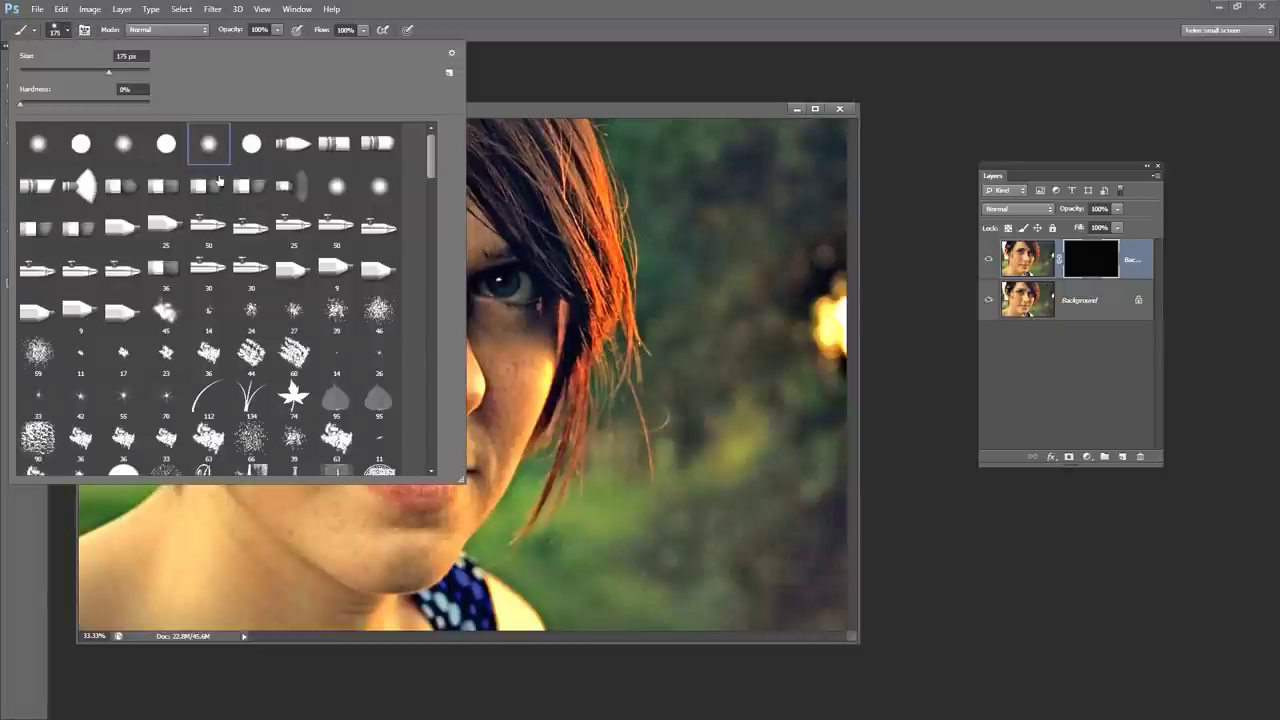
double_click(208, 147)
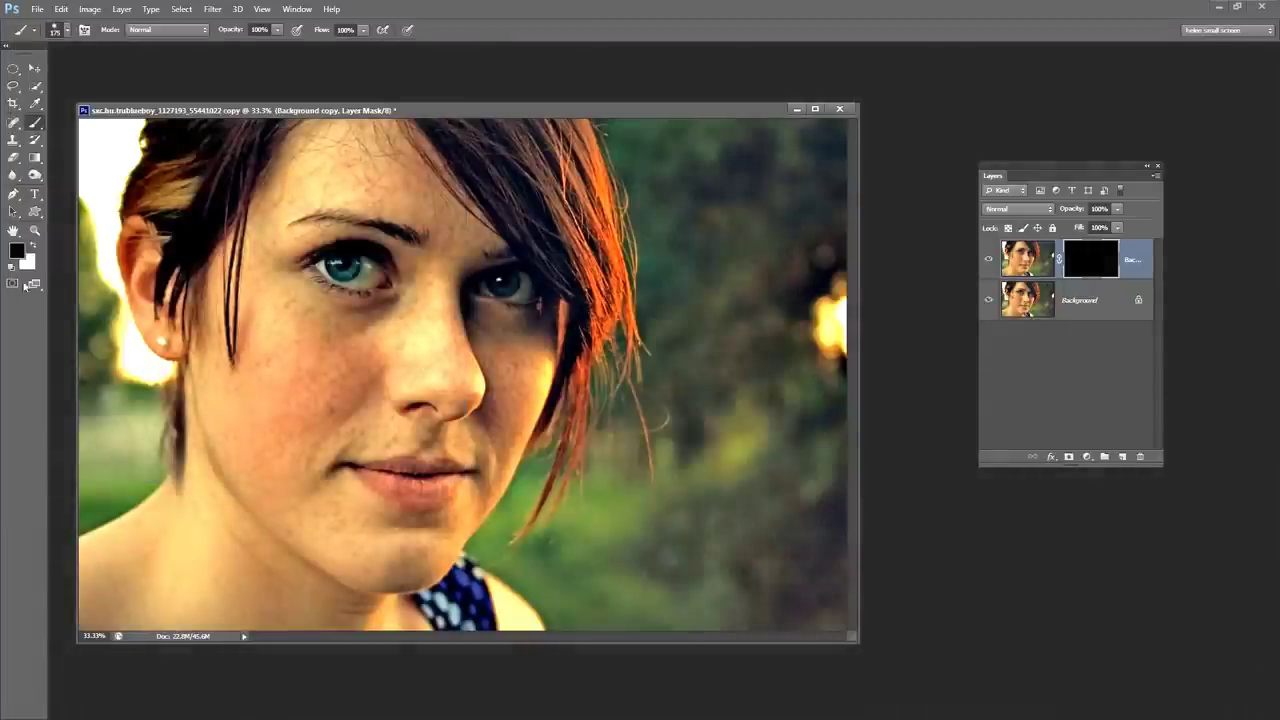
click(32, 247)
key(bracketright)
key(bracketright)
key(bracketright)
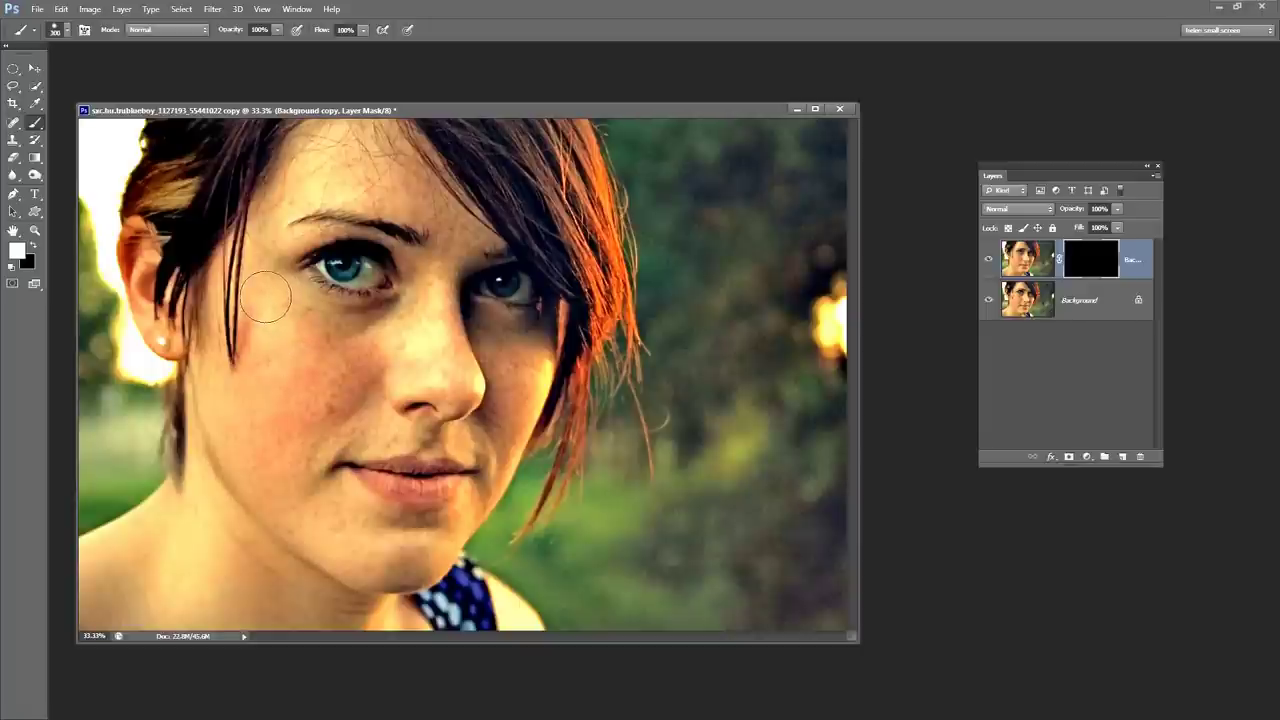
- Paint the mask white over the cheeks, nose and forehead, then shrink the brush to 90 pixels
mouse_move(340, 315)
mouse_down()
mouse_move(419, 337)
mouse_move(290, 380)
mouse_move(347, 378)
mouse_move(286, 445)
mouse_move(292, 397)
mouse_move(218, 383)
mouse_move(304, 443)
mouse_move(367, 418)
mouse_move(270, 431)
mouse_move(370, 555)
mouse_move(408, 540)
mouse_move(216, 530)
mouse_move(318, 642)
mouse_up()
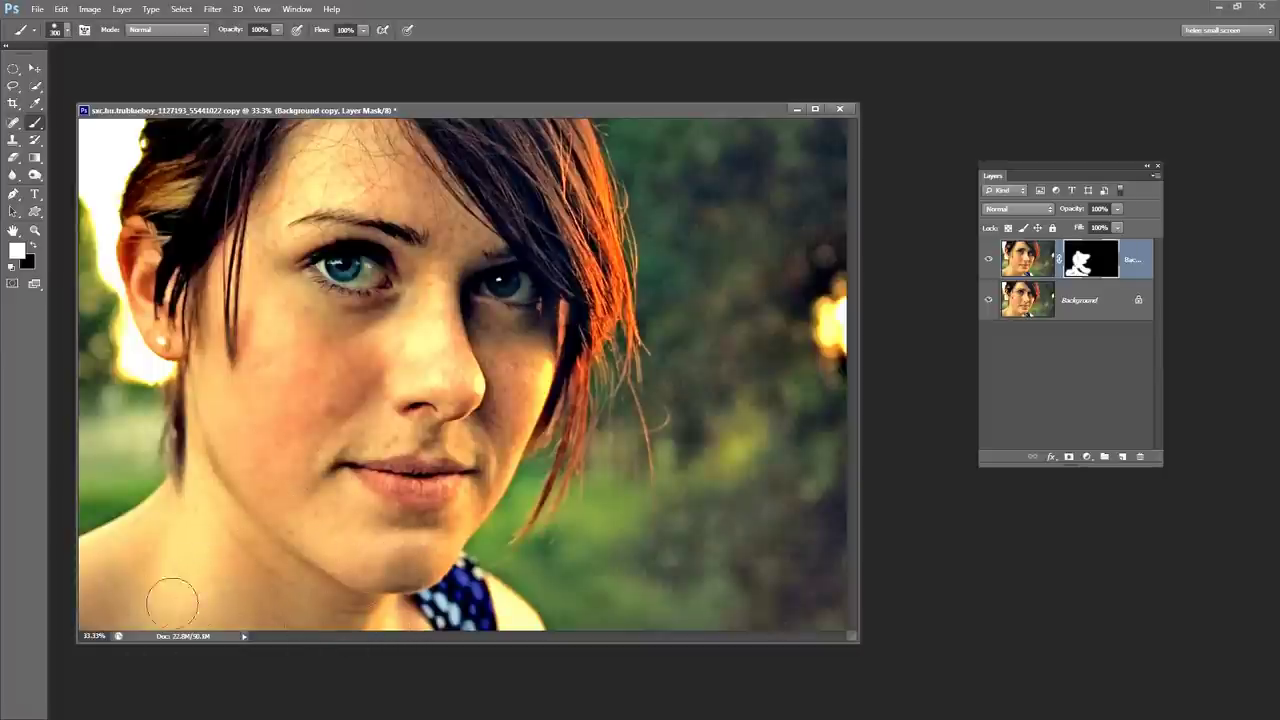
mouse_move(516, 316)
mouse_down()
mouse_move(486, 307)
mouse_move(450, 380)
mouse_move(505, 357)
mouse_move(500, 345)
mouse_up()
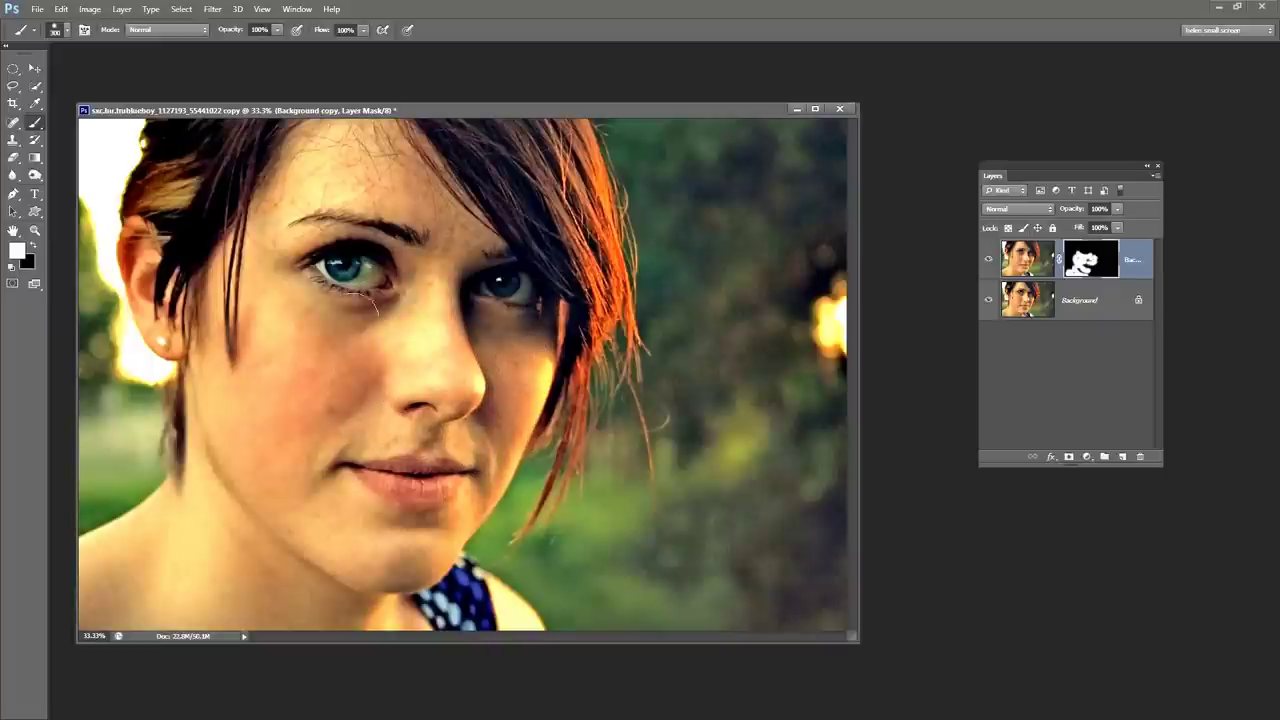
mouse_move(335, 152)
mouse_down()
mouse_move(264, 208)
mouse_move(268, 222)
mouse_move(329, 171)
mouse_move(394, 188)
mouse_move(381, 143)
mouse_move(407, 160)
mouse_move(448, 244)
mouse_move(453, 224)
mouse_move(411, 313)
mouse_move(421, 293)
mouse_move(413, 337)
mouse_up()
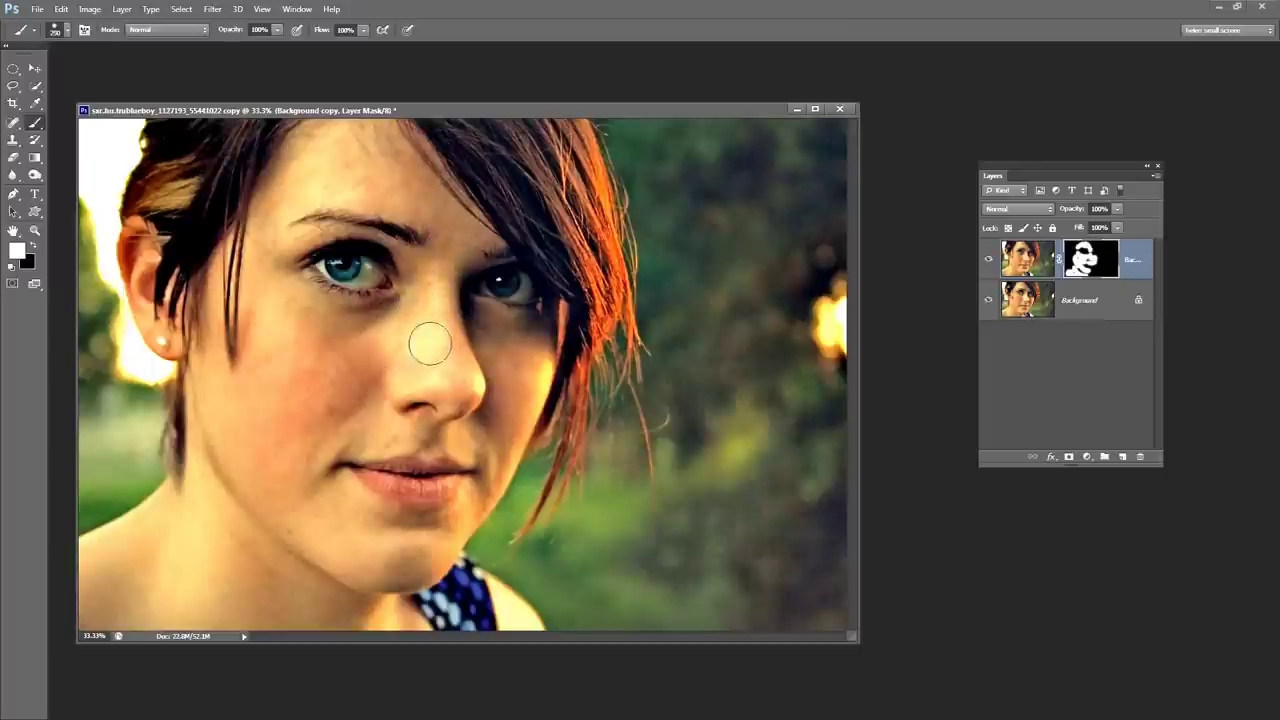
key(bracketleft)
key(bracketleft)
key(bracketleft)
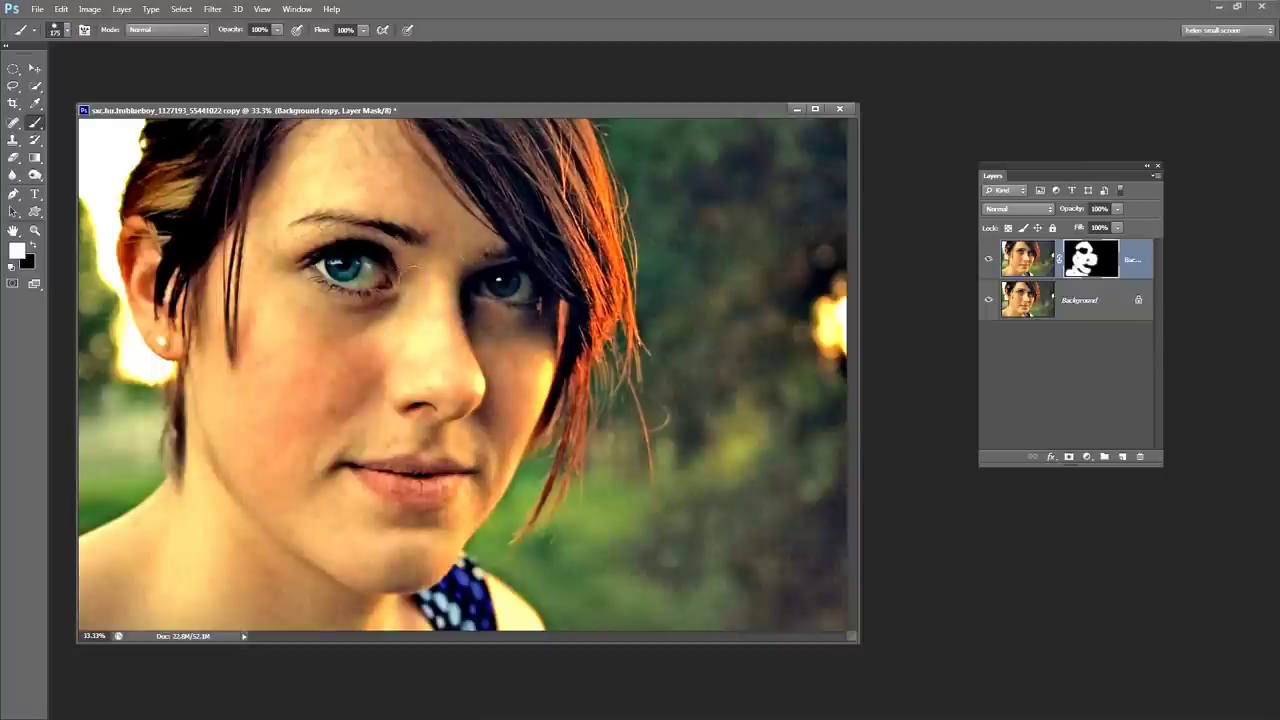
key(bracketleft)
key(bracketleft)
key(bracketleft)
key(bracketleft)
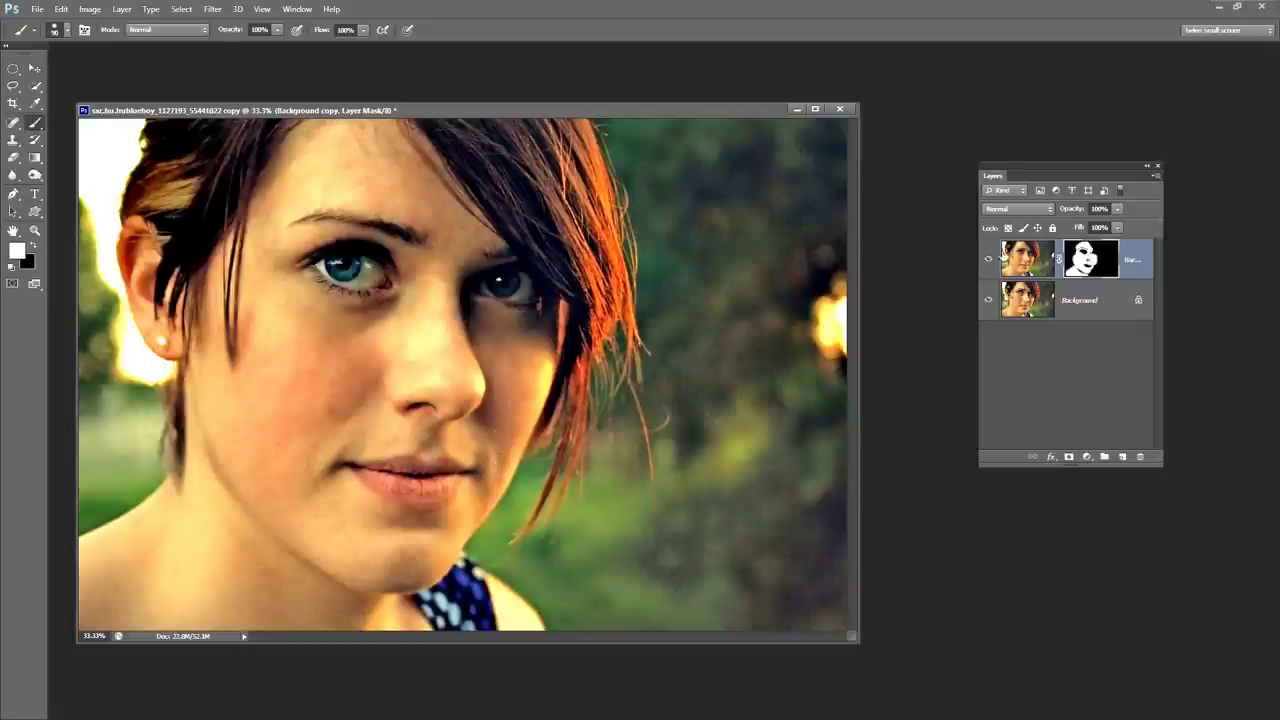
drag(1078, 212, 915, 206)
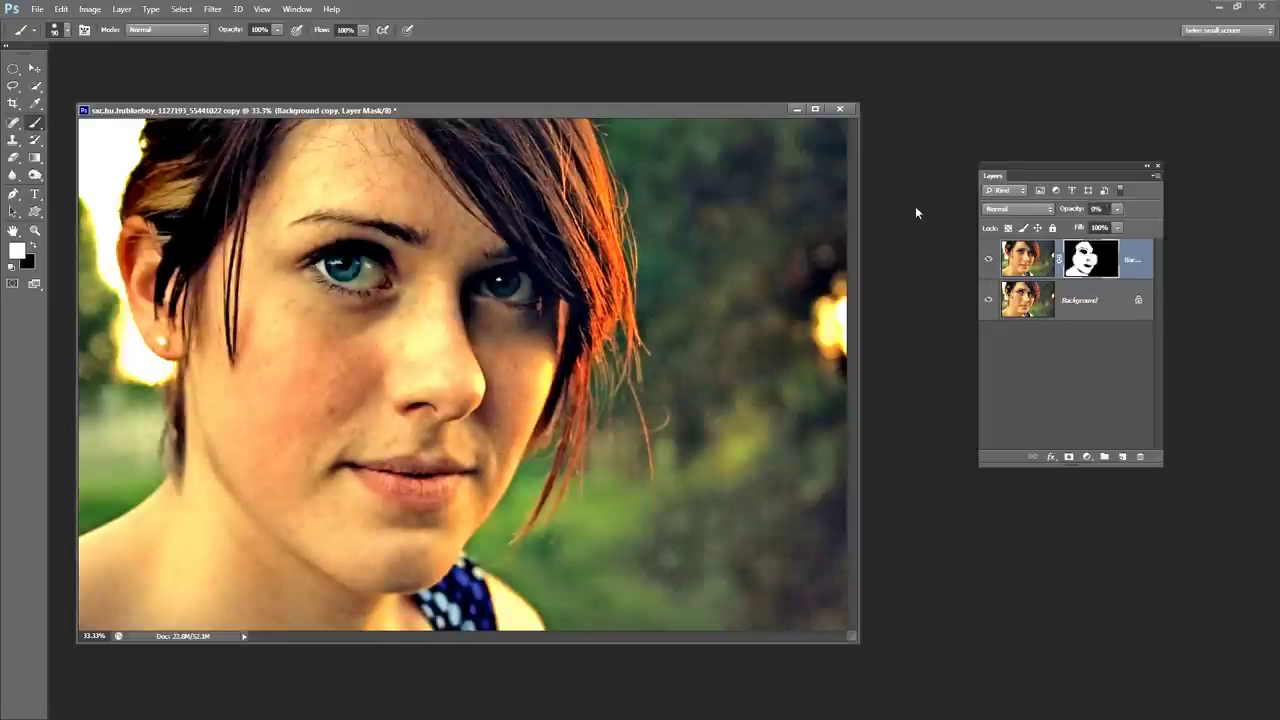
click(1067, 209)
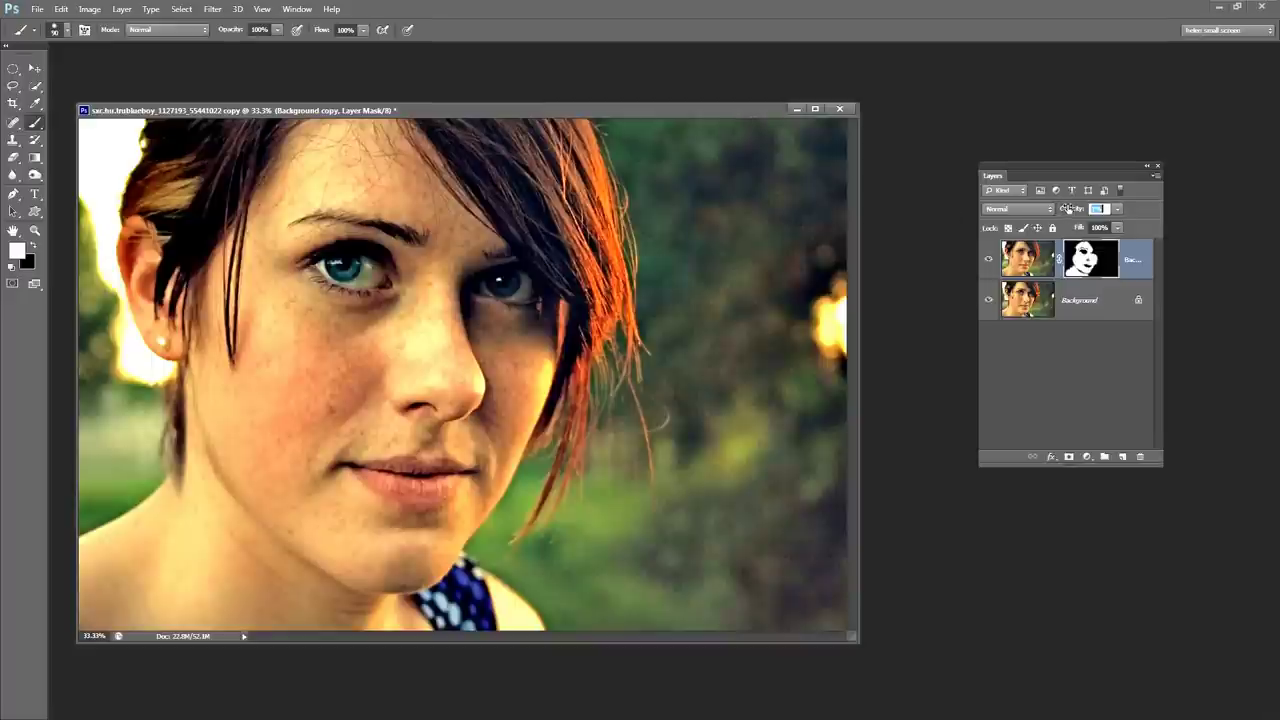
mouse_move(1073, 208)
mouse_down()
mouse_move(1091, 210)
mouse_move(1073, 211)
mouse_up()
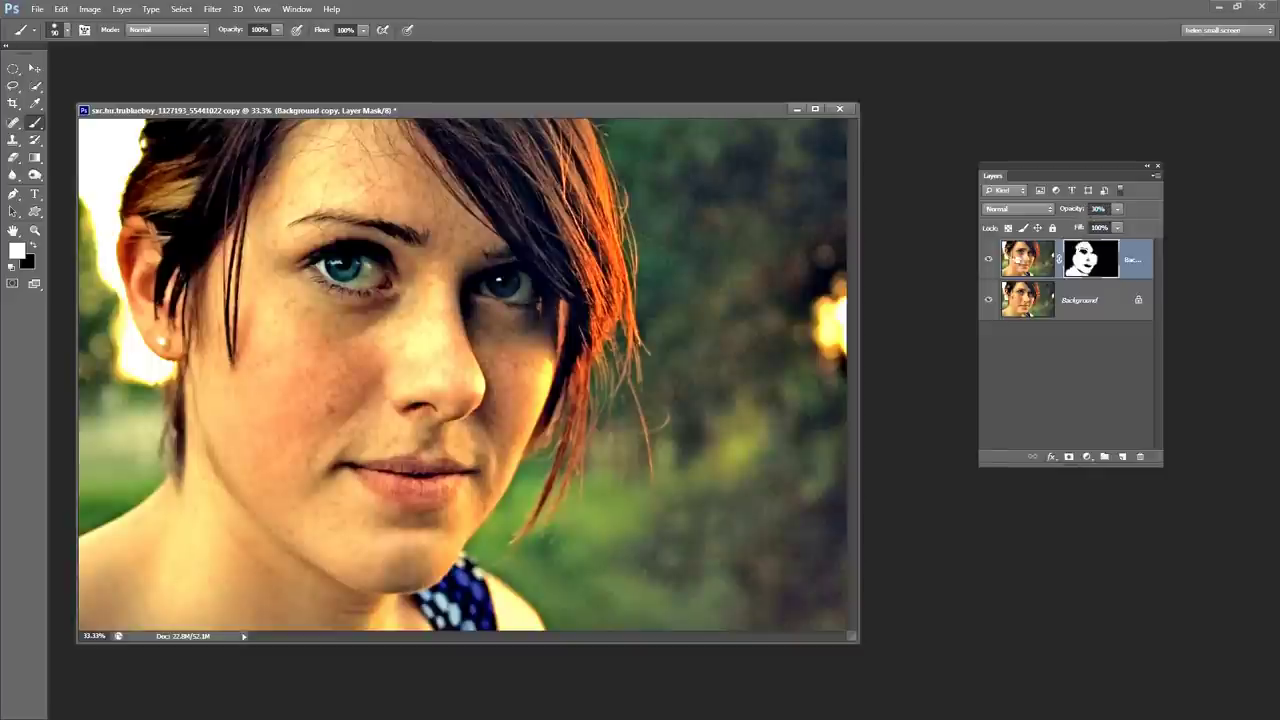
click(988, 260)
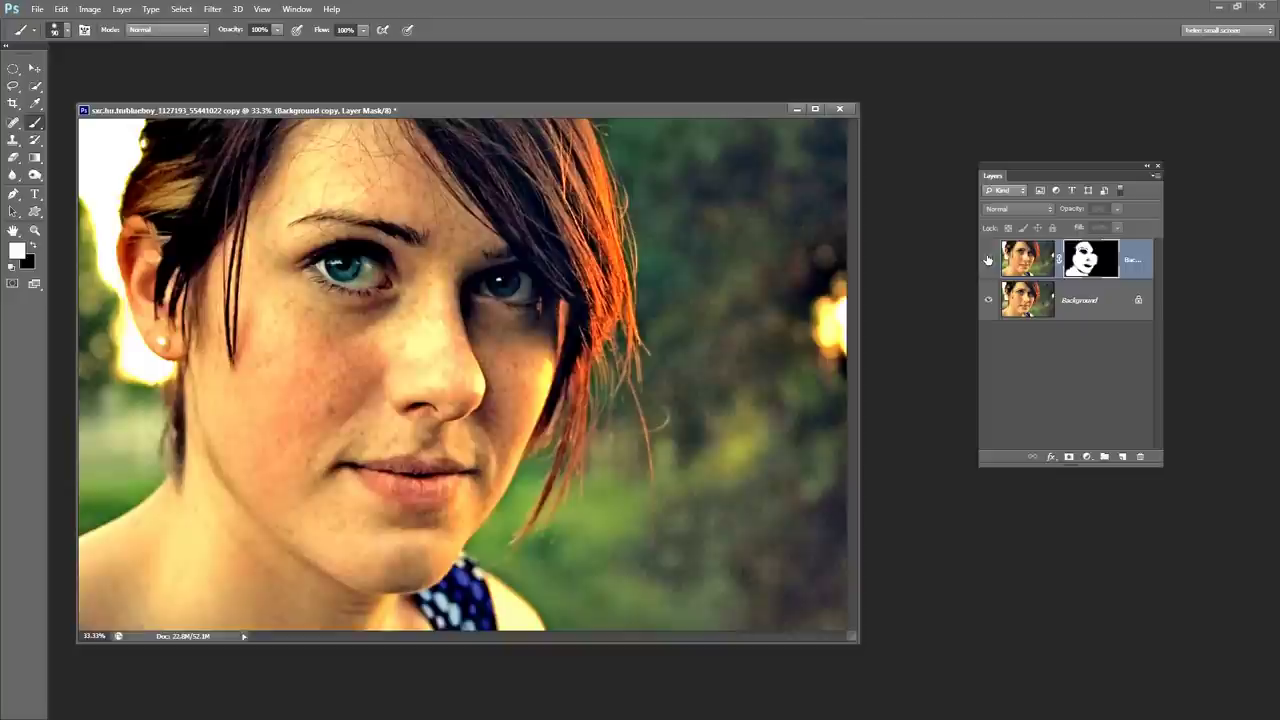
click(988, 260)
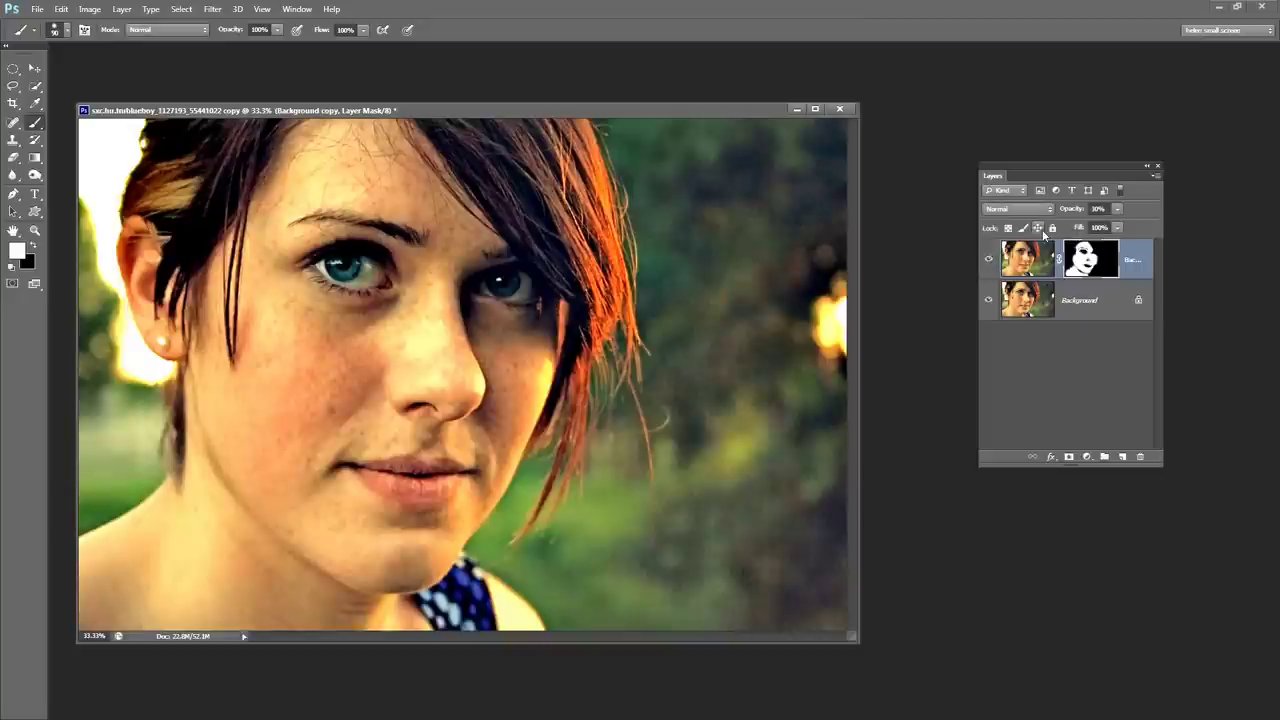
- Duplicate Background as Background copy 2, move it to the top, and hide the two layers below
right_click(1081, 298)
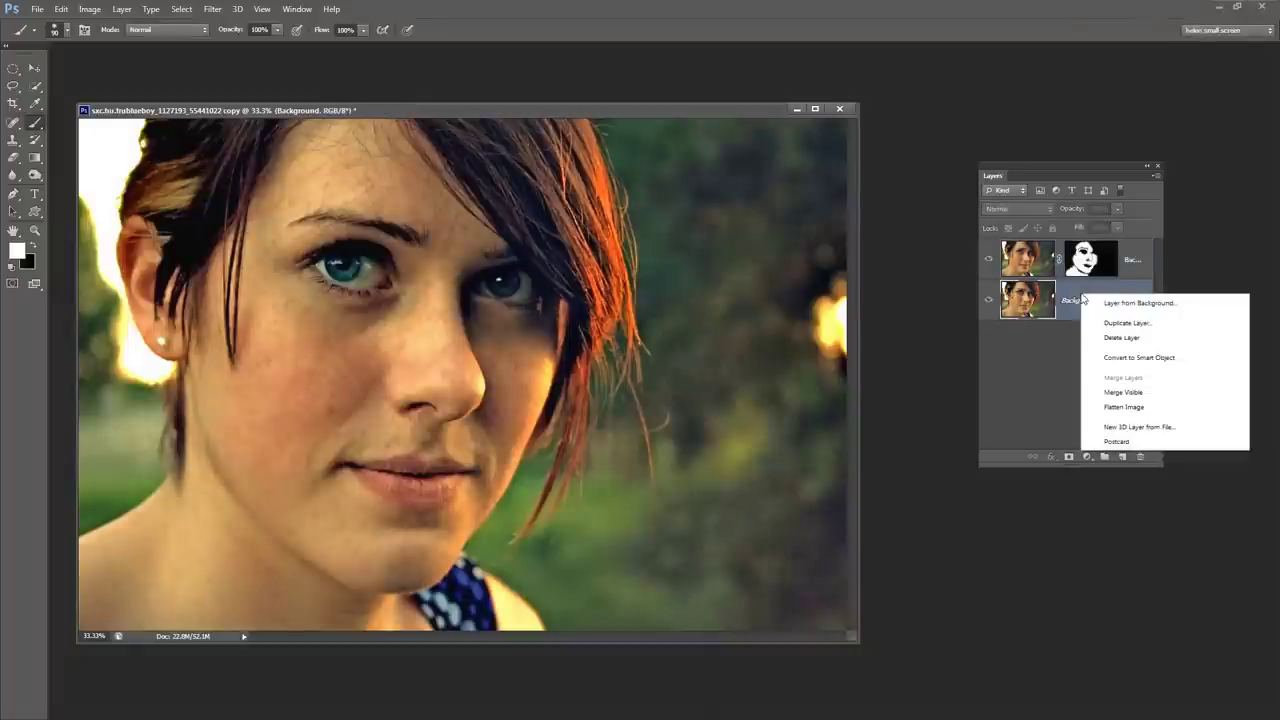
click(1110, 322)
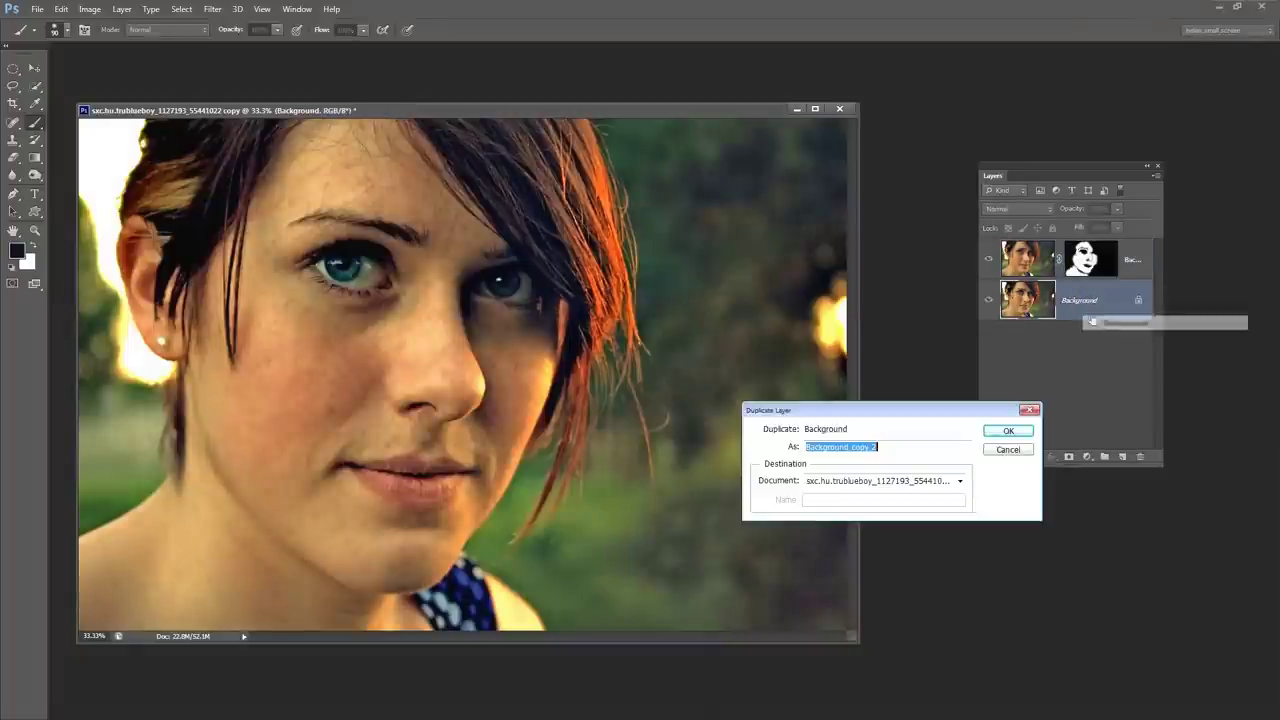
click(1008, 431)
drag(1090, 310, 1045, 259)
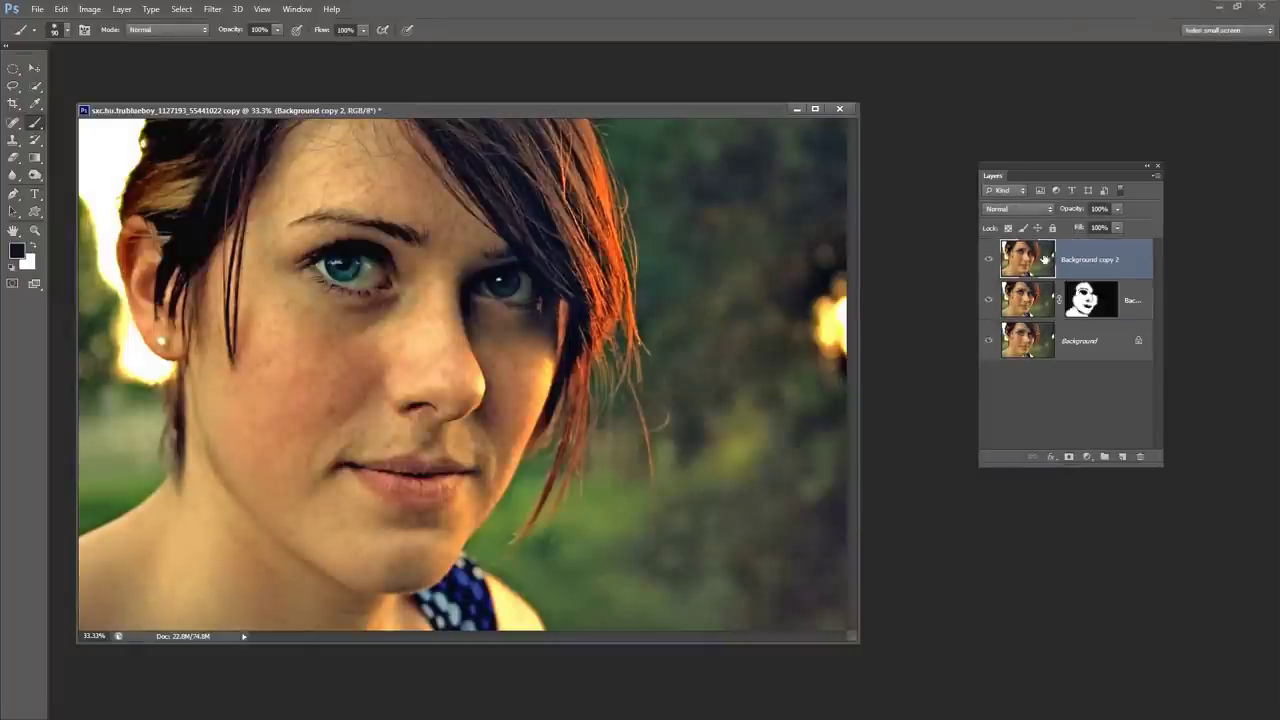
click(989, 300)
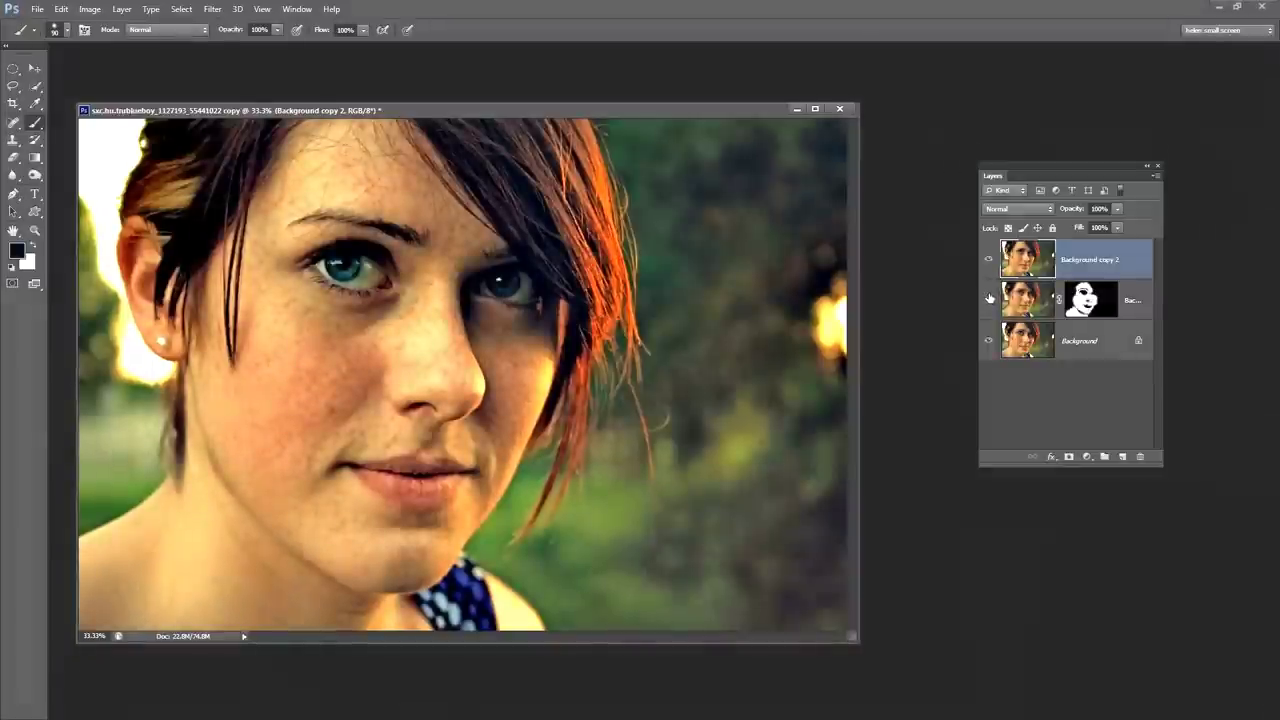
click(989, 341)
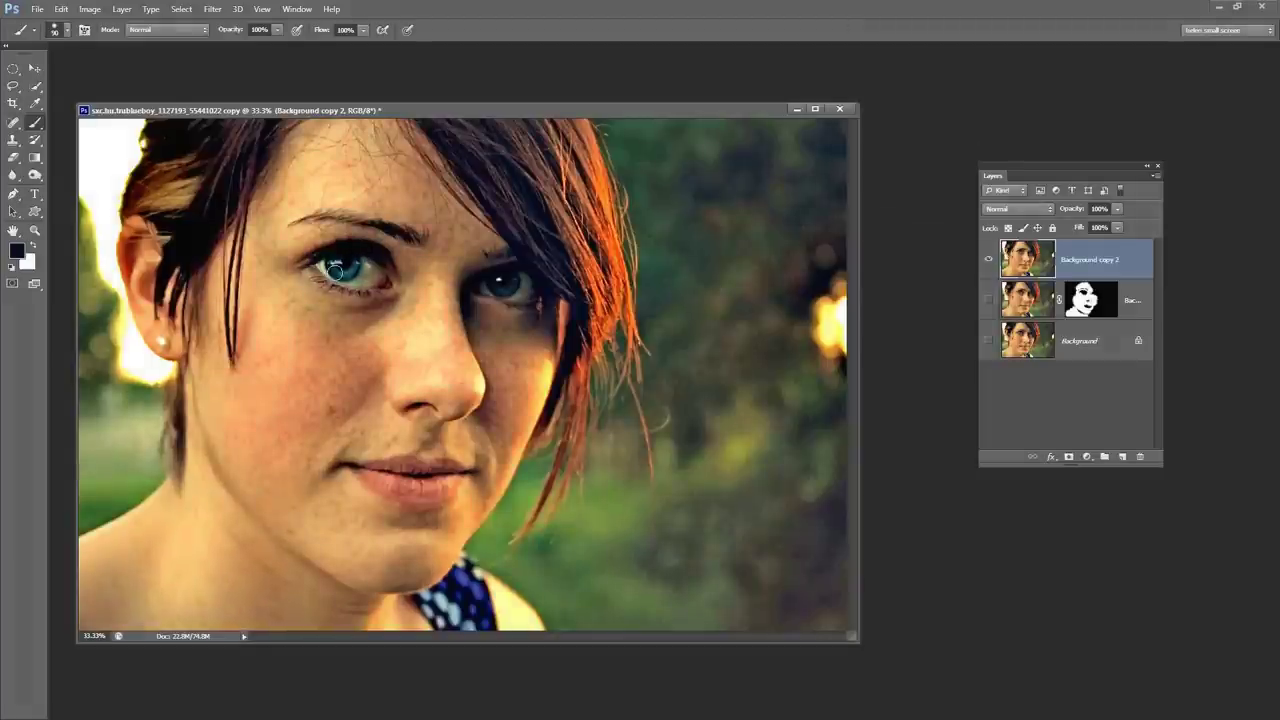
- Apply a Curves S-curve to Background copy 2, raising the upper point and pulling down a shadow point
click(89, 9)
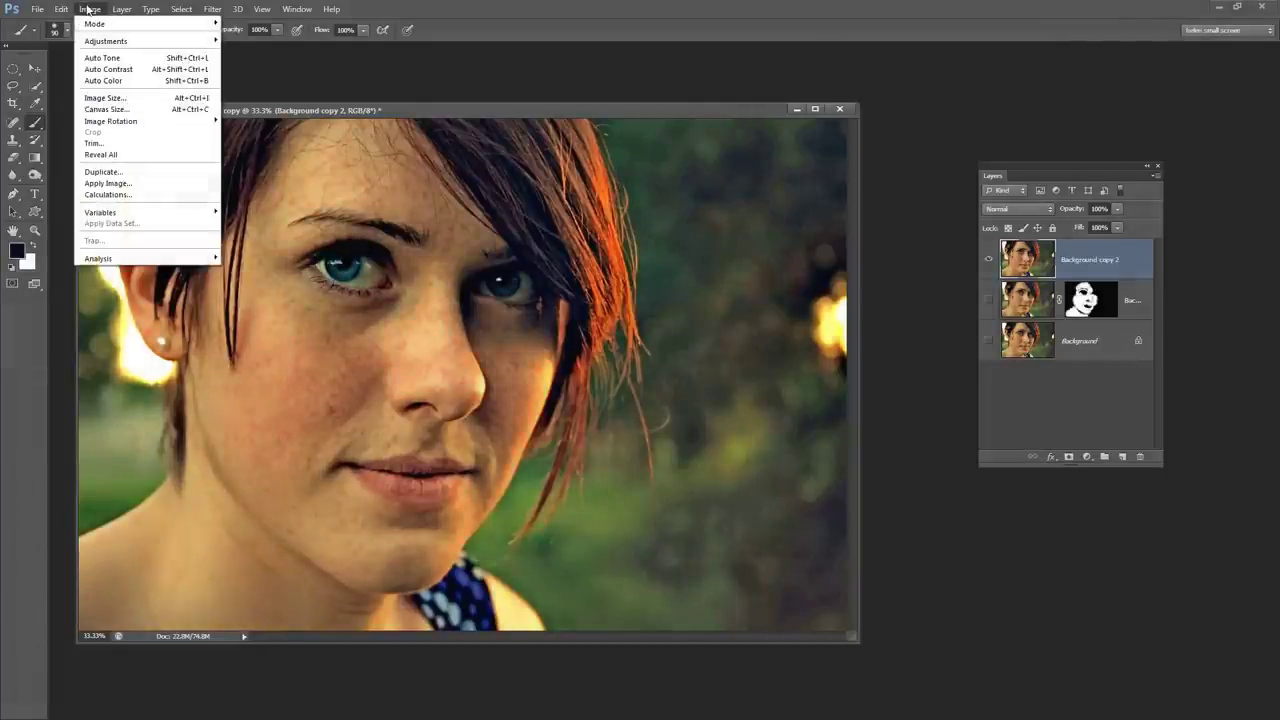
mouse_move(105, 41)
click(245, 63)
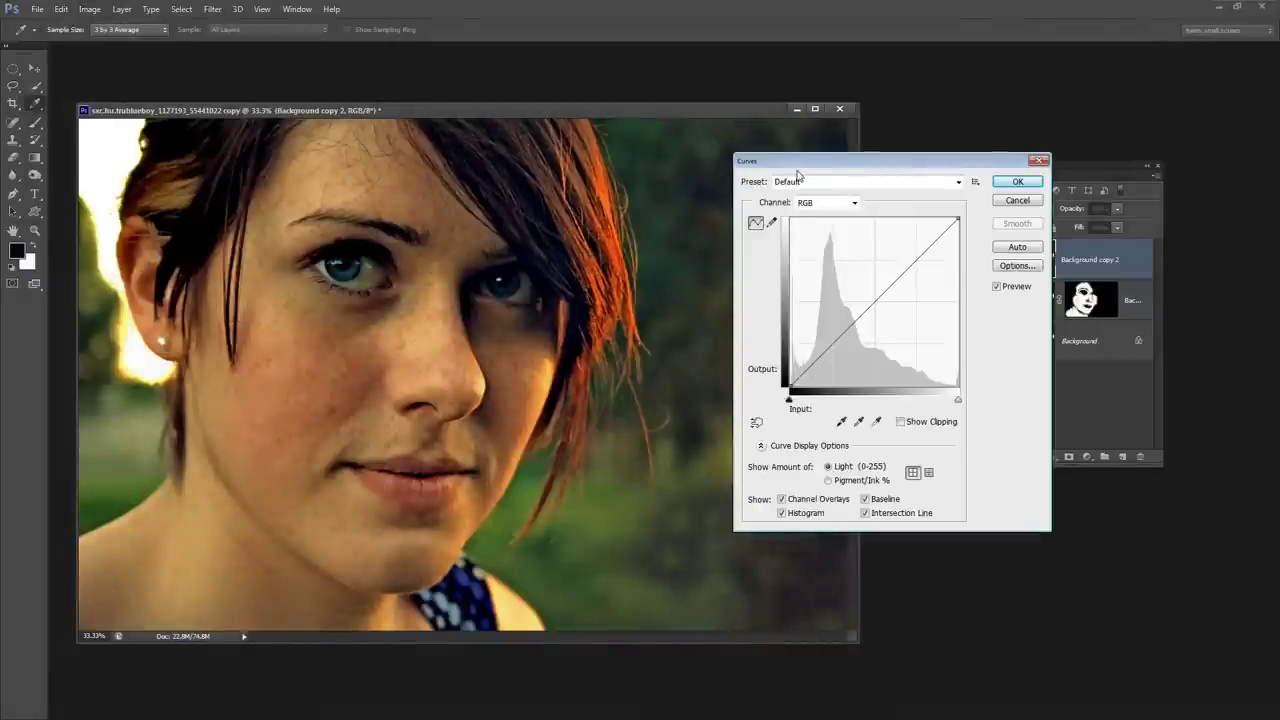
drag(801, 162, 644, 173)
drag(755, 275, 756, 254)
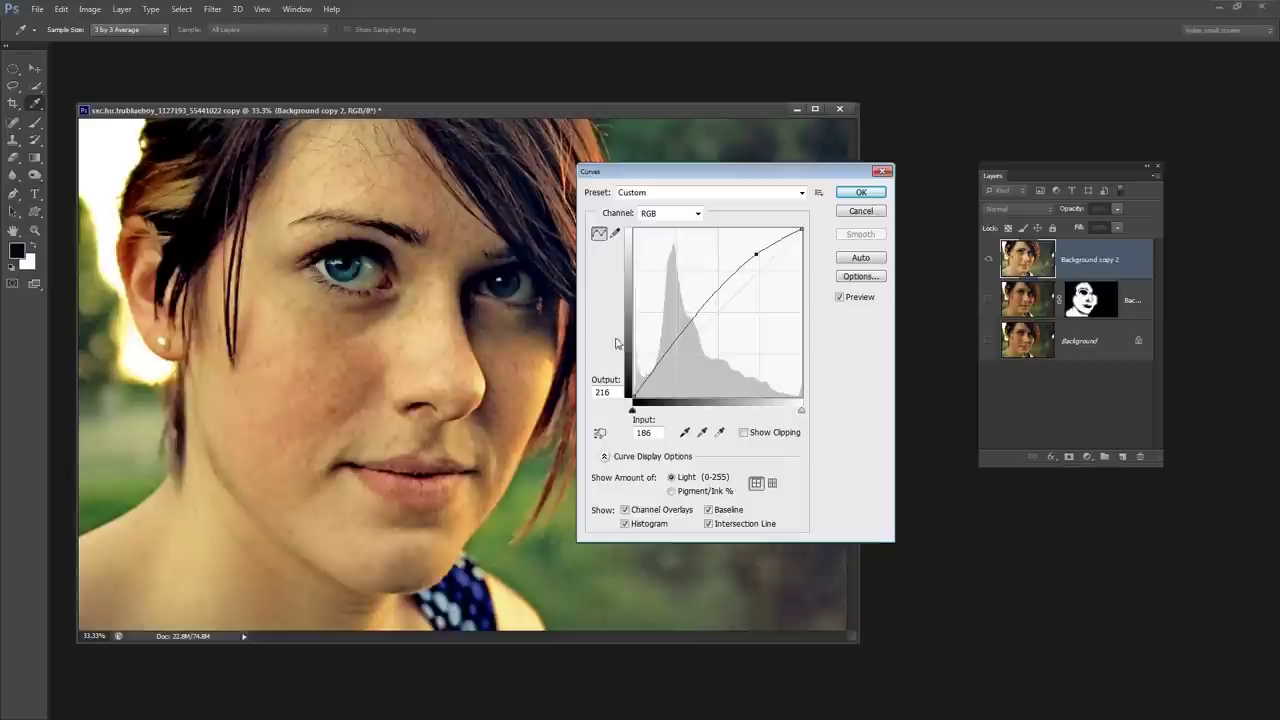
click(356, 270)
drag(697, 316, 662, 381)
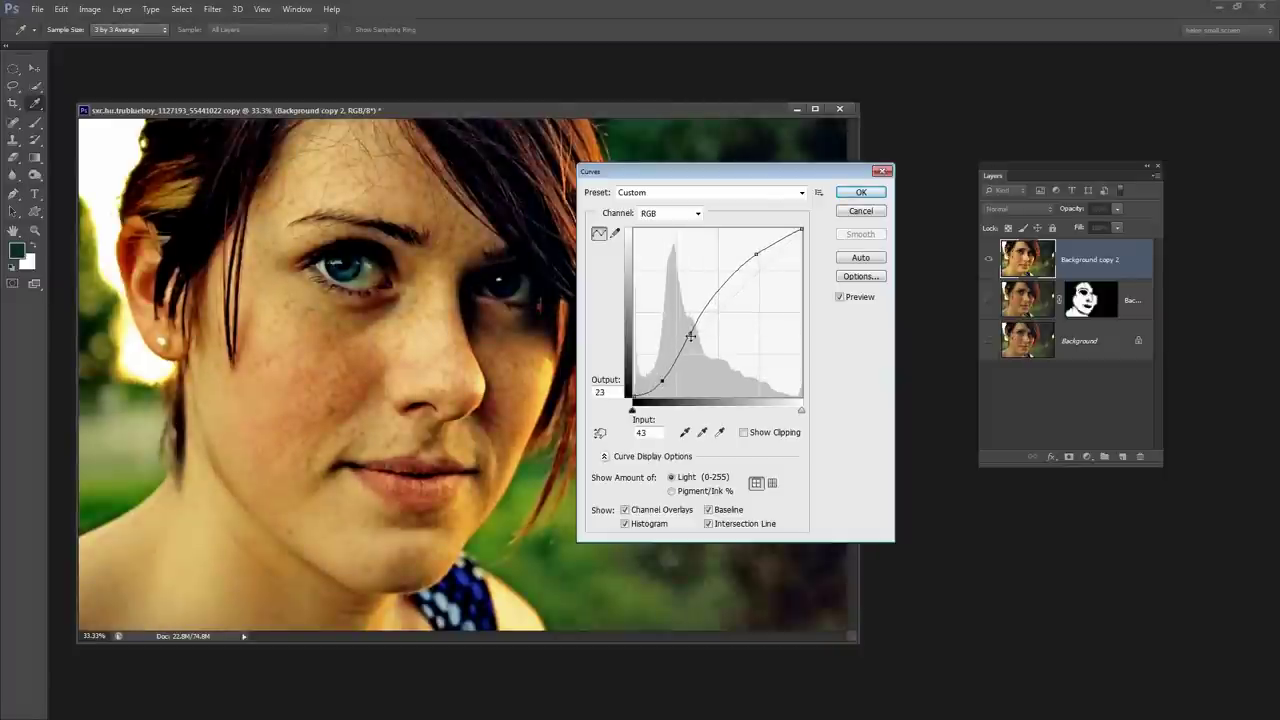
click(691, 333)
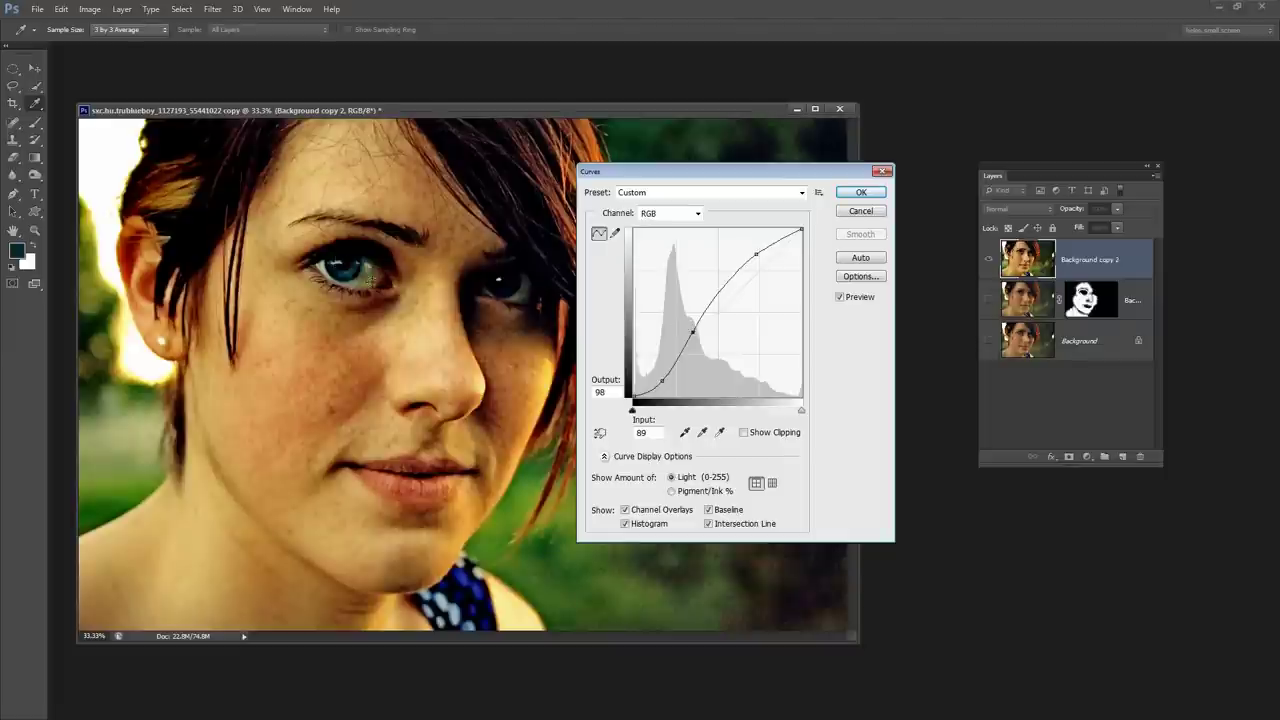
click(839, 297)
click(839, 297)
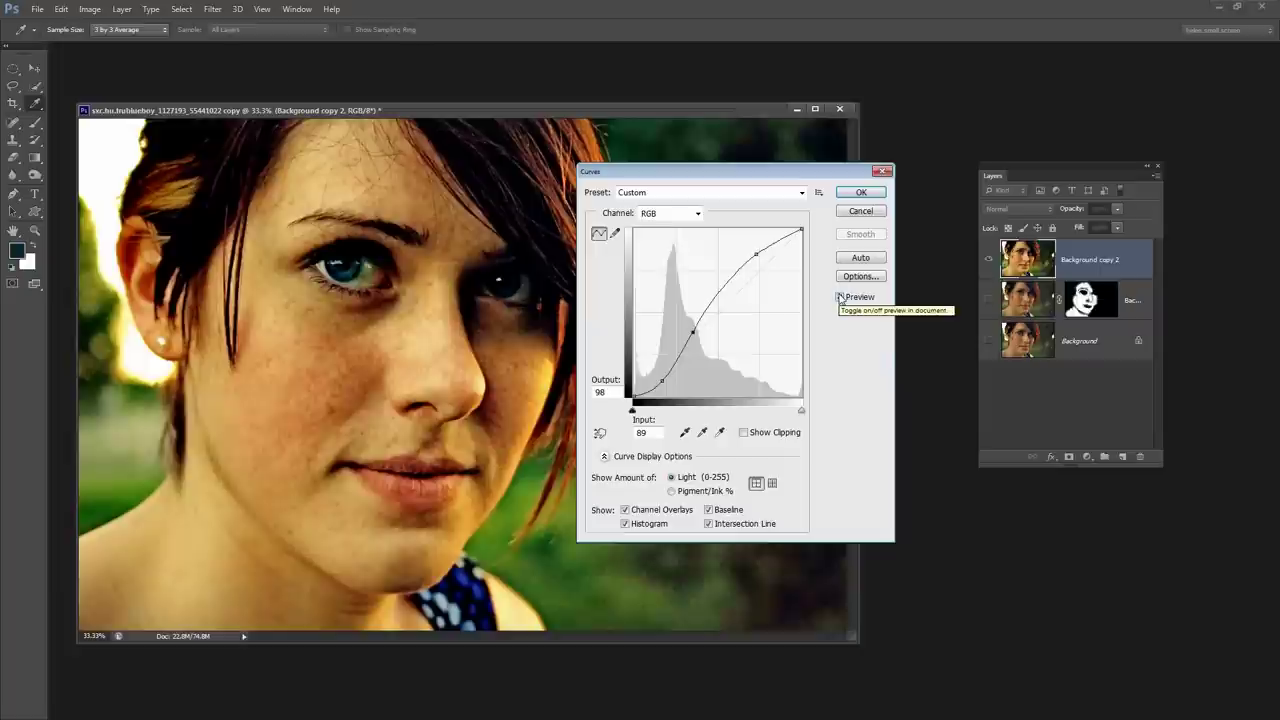
click(860, 193)
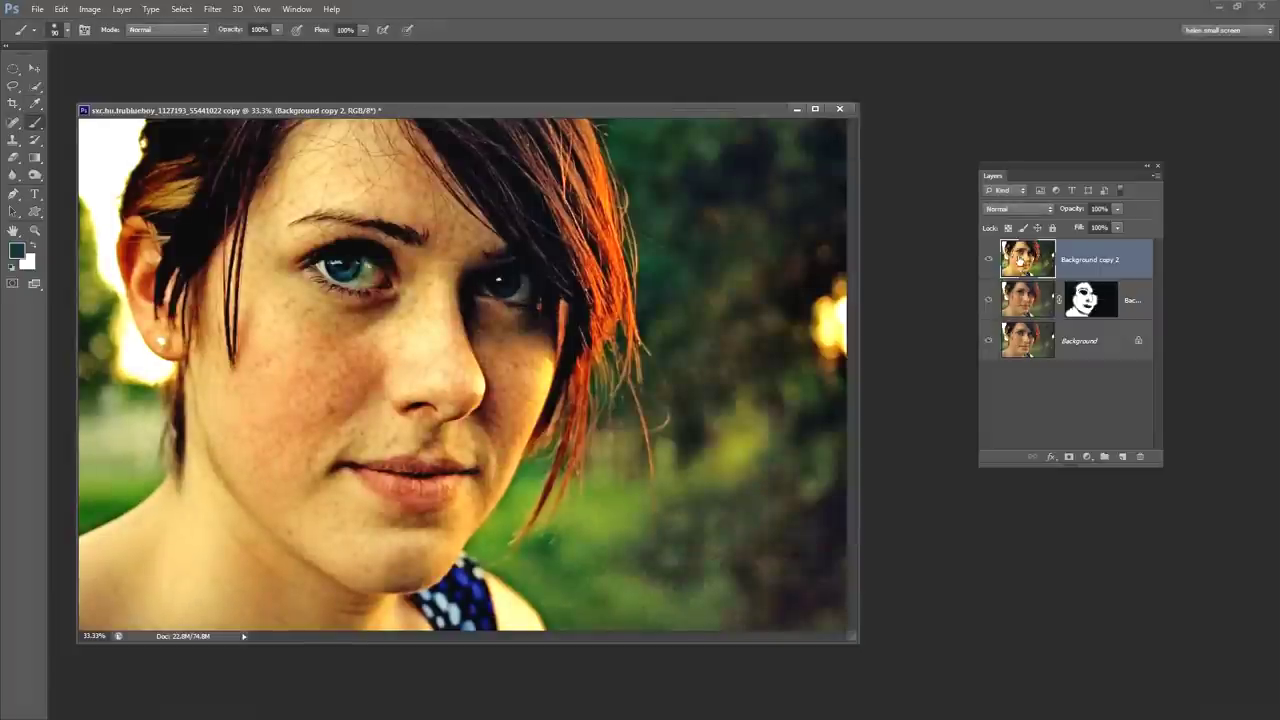
- Give Background copy 2 a black hide-all mask and paint white over the left and right irises
click(988, 259)
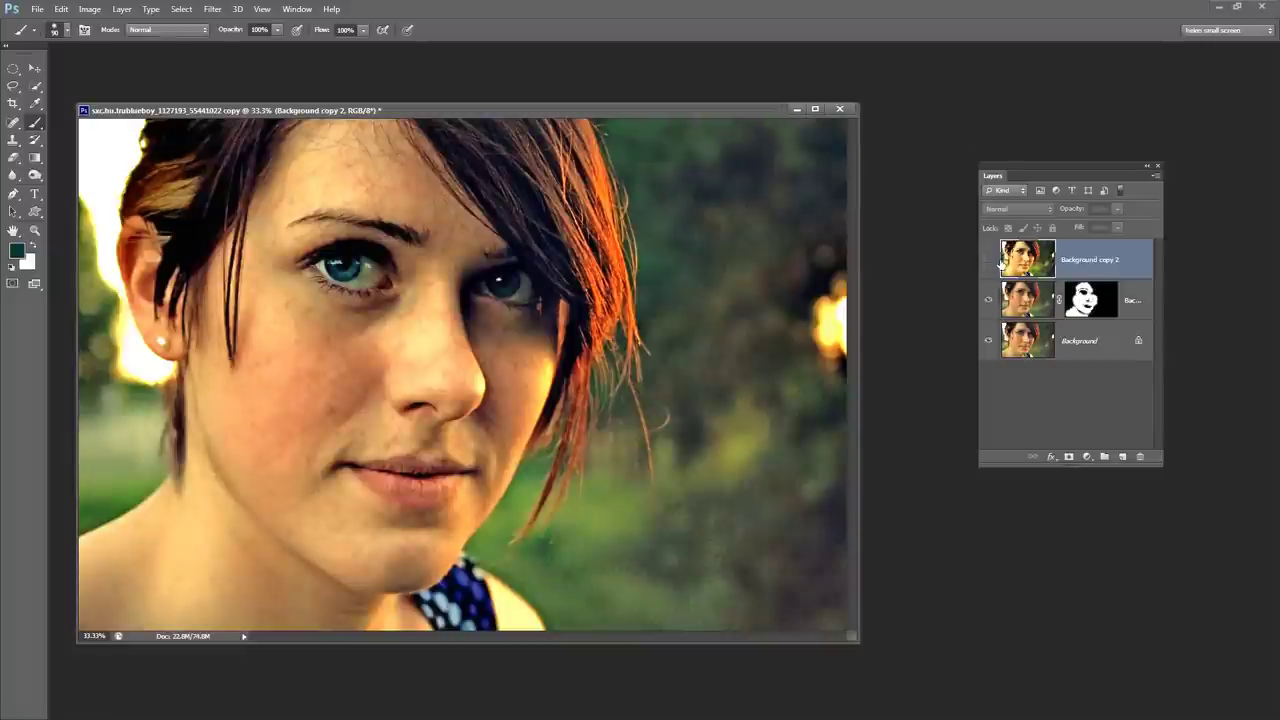
click(989, 260)
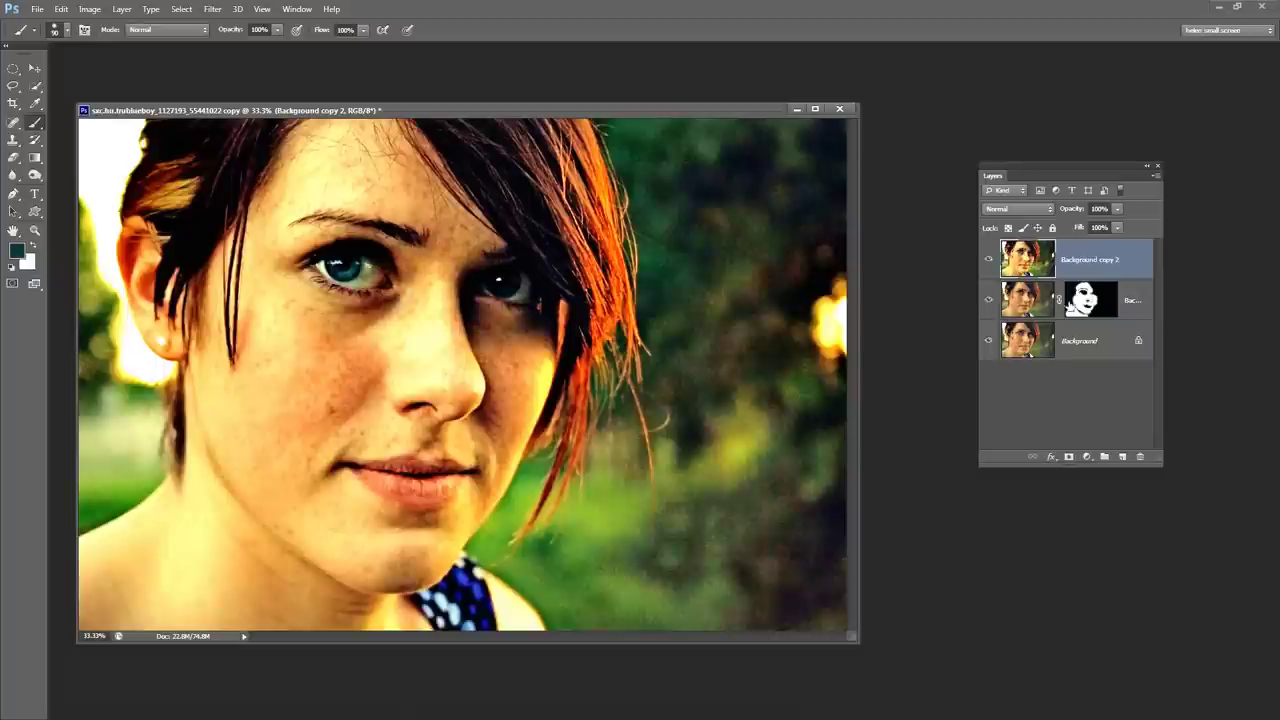
alt+click(1068, 457)
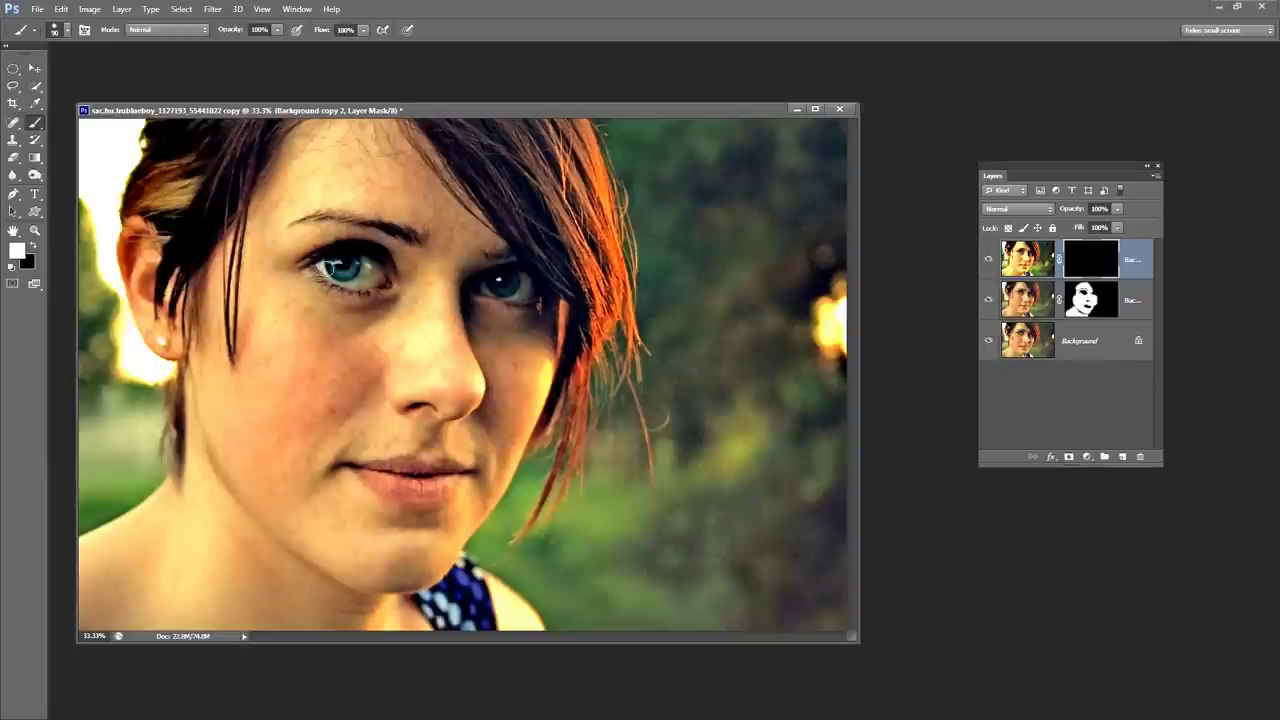
mouse_move(330, 268)
mouse_down()
mouse_move(384, 280)
mouse_move(324, 262)
mouse_move(352, 270)
mouse_up()
drag(490, 288, 525, 290)
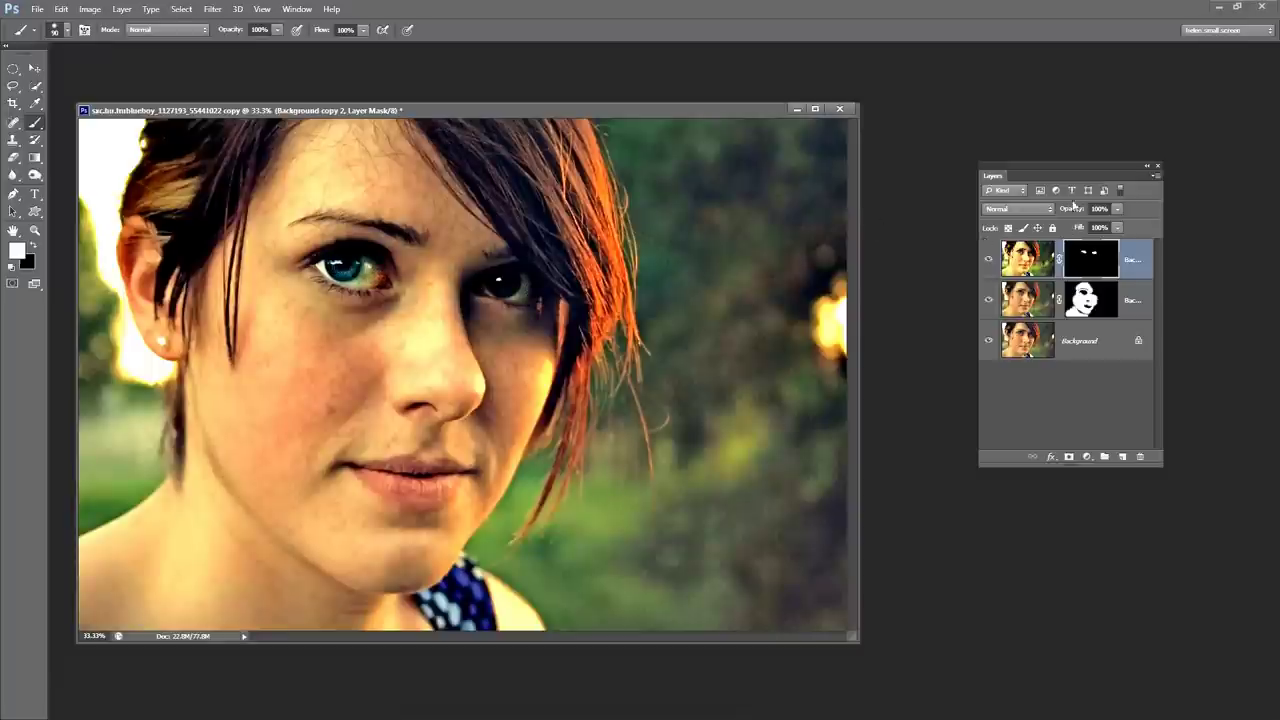
- Lower the eye-brightening layer's opacity to 46%, then hide the top two layers for comparison
drag(1080, 208, 1007, 210)
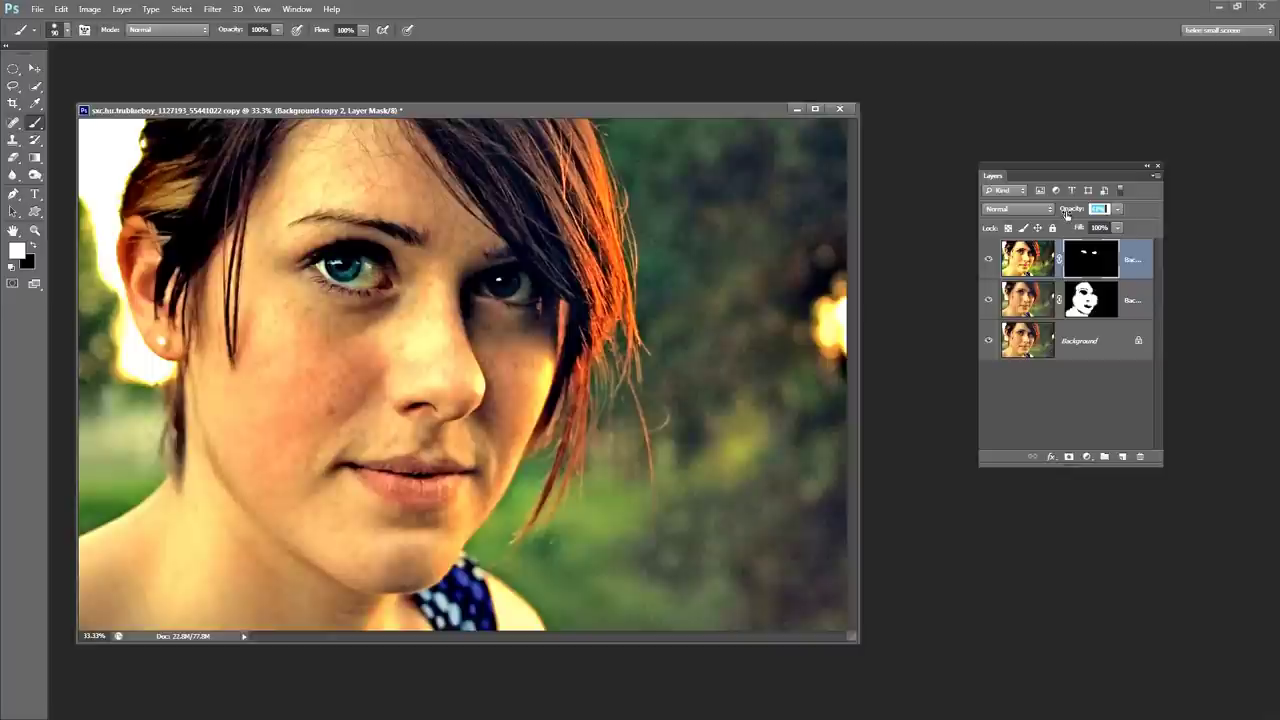
drag(1069, 215, 1066, 215)
drag(991, 256, 991, 313)
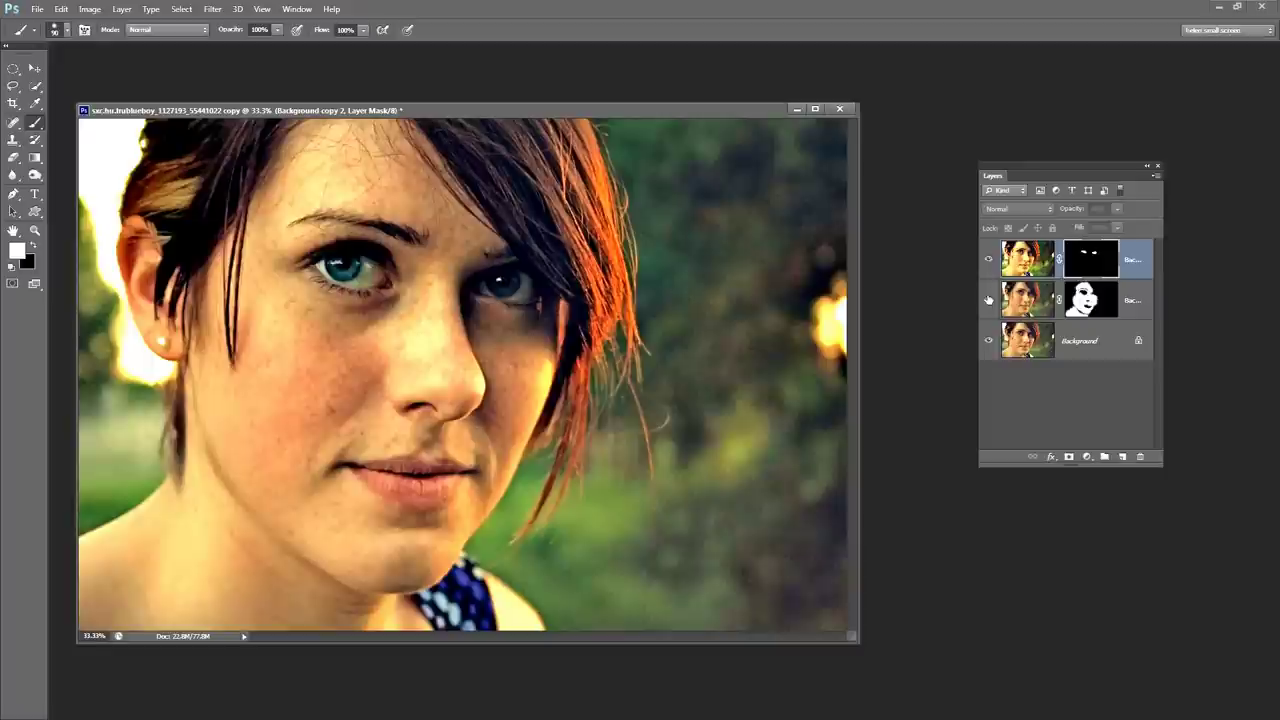
- Toggle the eye-brightening layer's visibility on, off and on again to compare the eyes
click(989, 260)
click(989, 260)
click(989, 260)
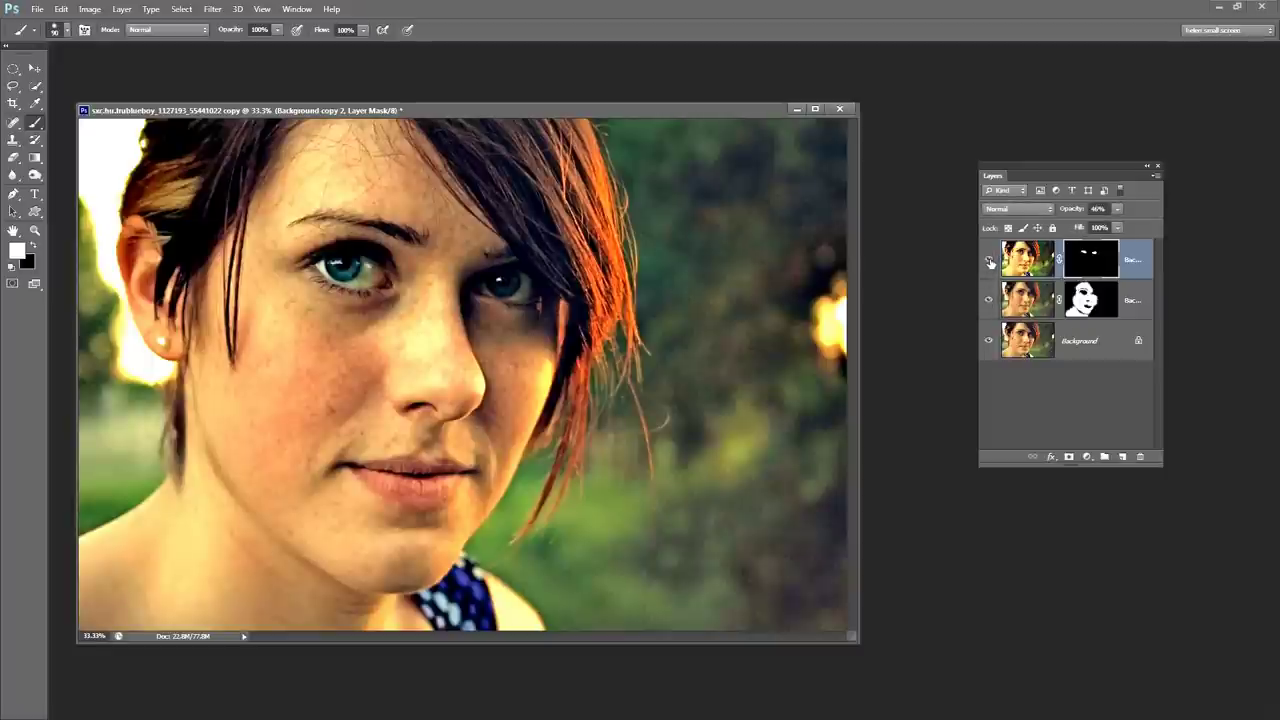